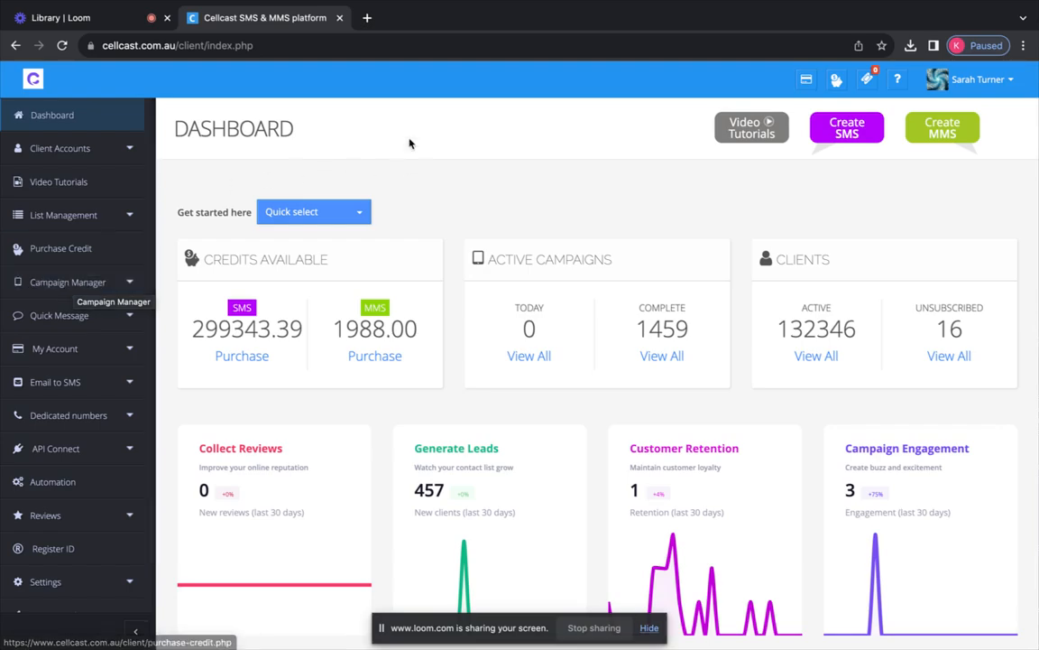
Start a new SMS campaign from the campaign manager
left_click(66, 283)
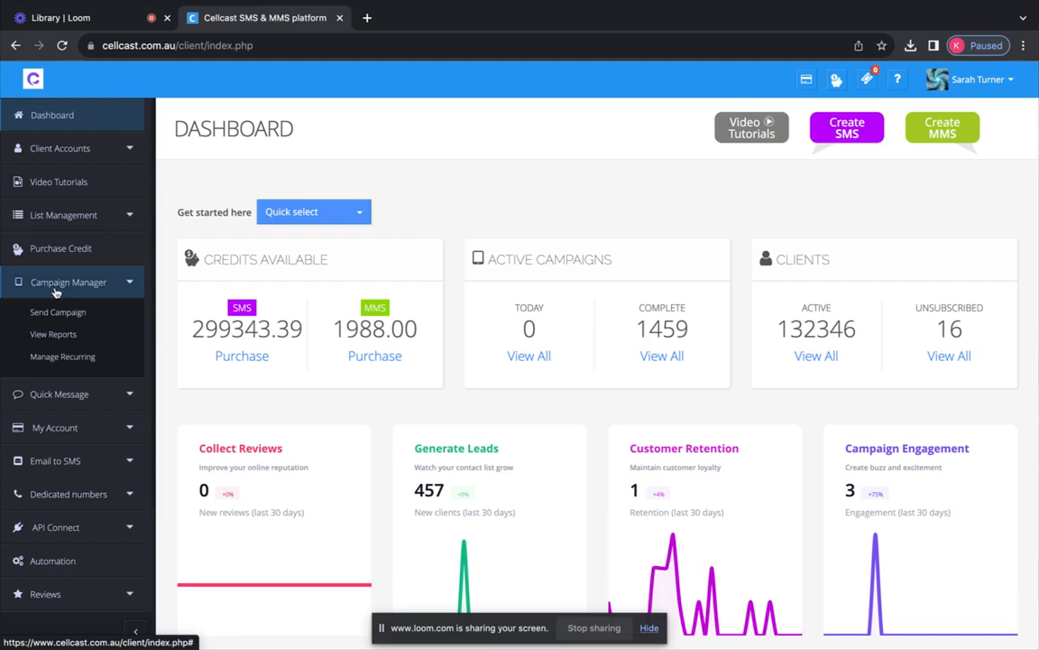
left_click(63, 315)
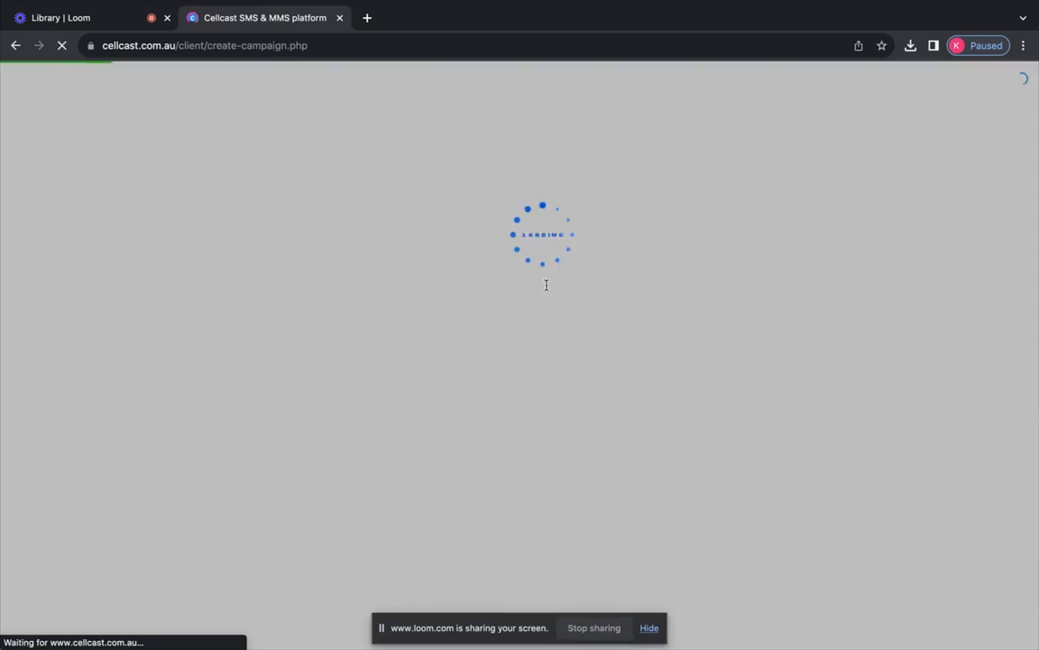
scroll(566, 297, "down", 1)
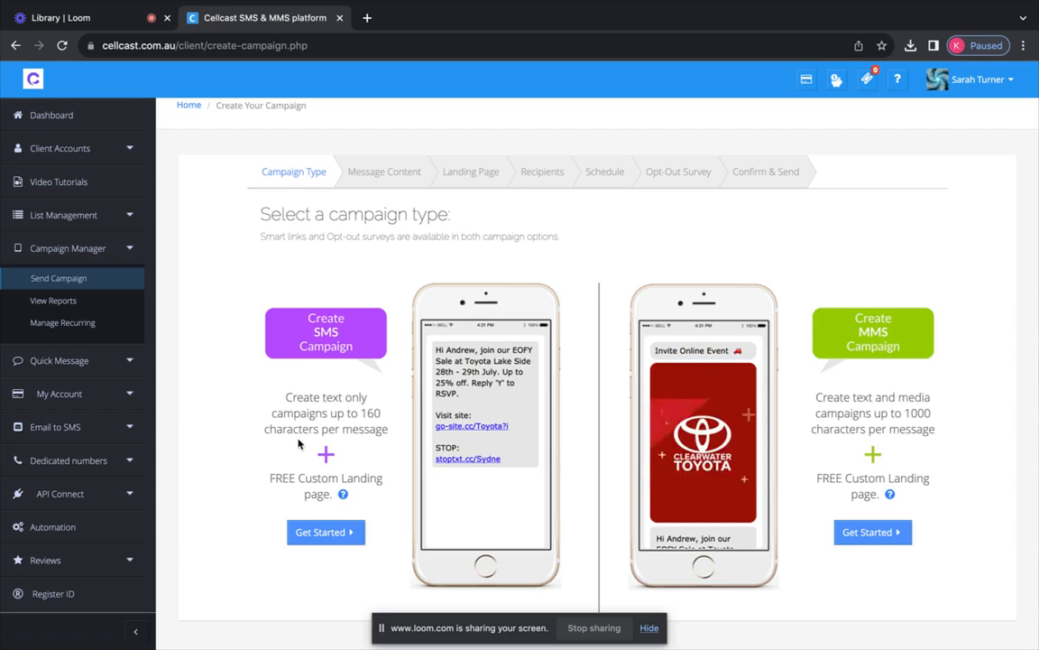
left_click(319, 533)
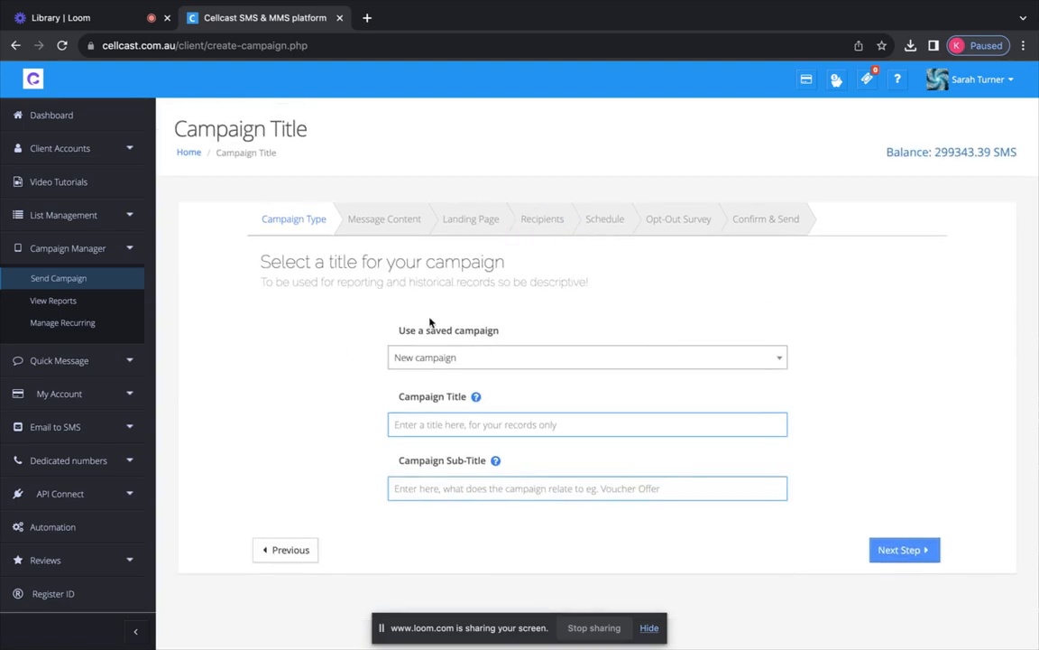
Keep it as a new campaign, title it "Christmas special" and continue to the message content
left_click(506, 365)
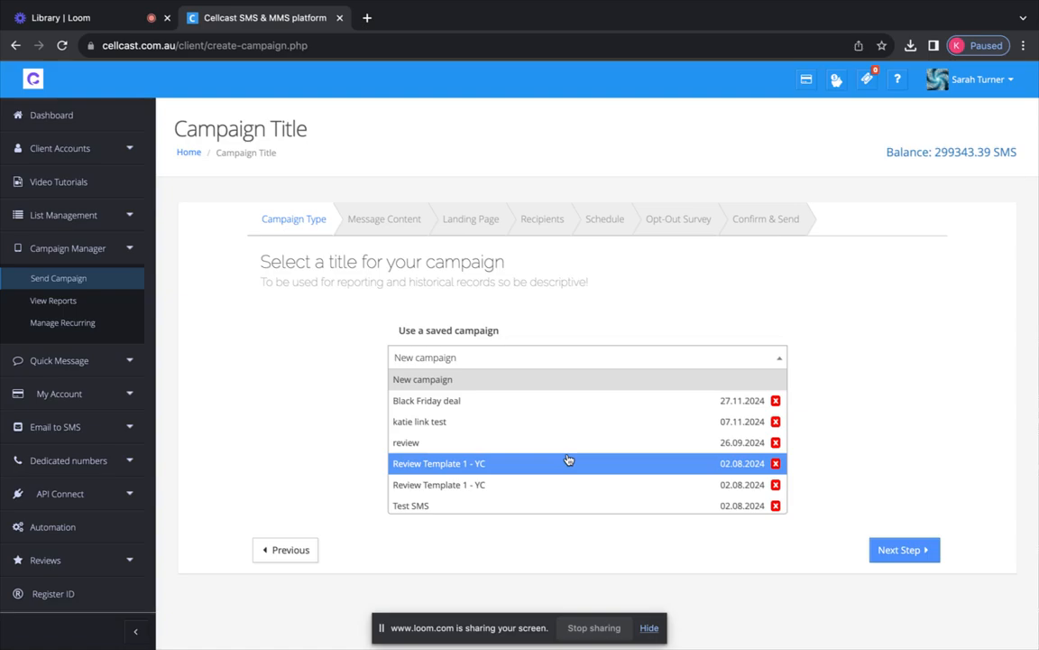
left_click(558, 352)
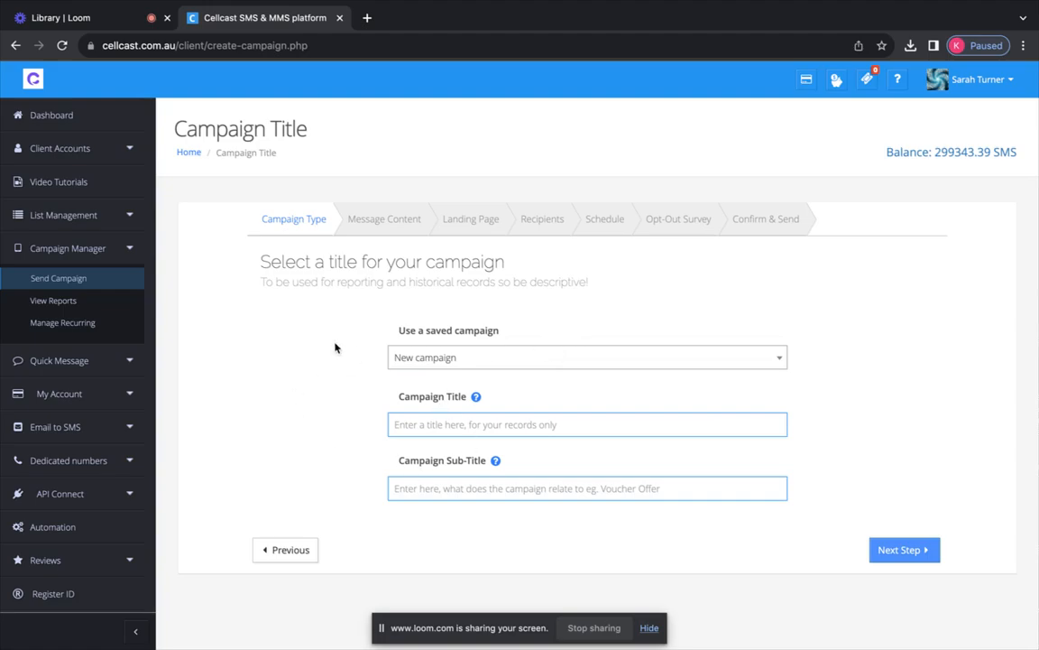
left_click(520, 424)
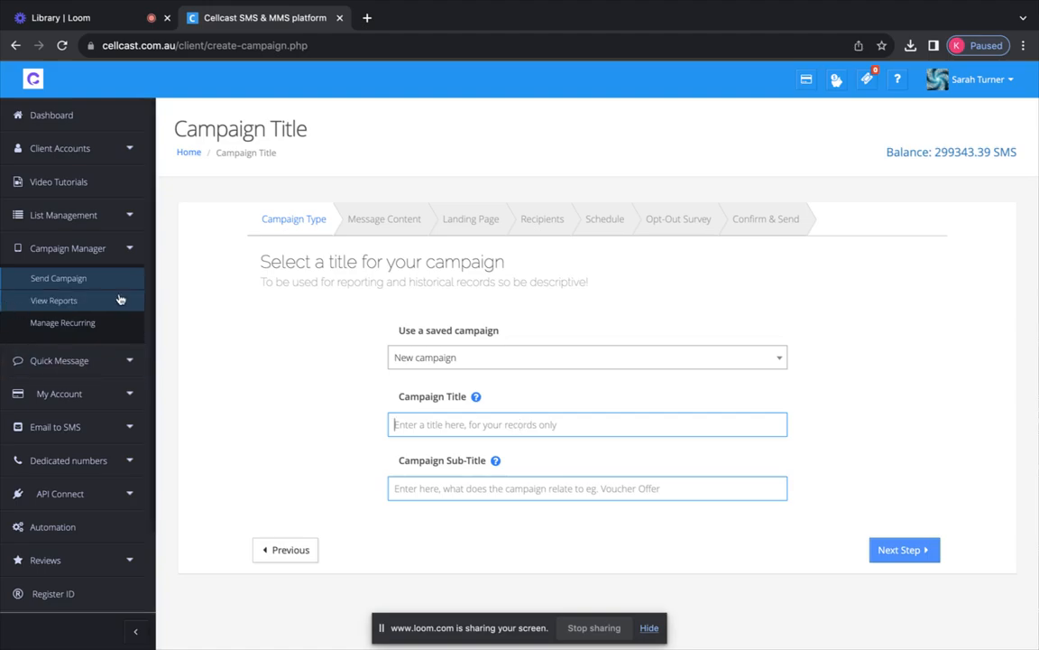
type("Christ")
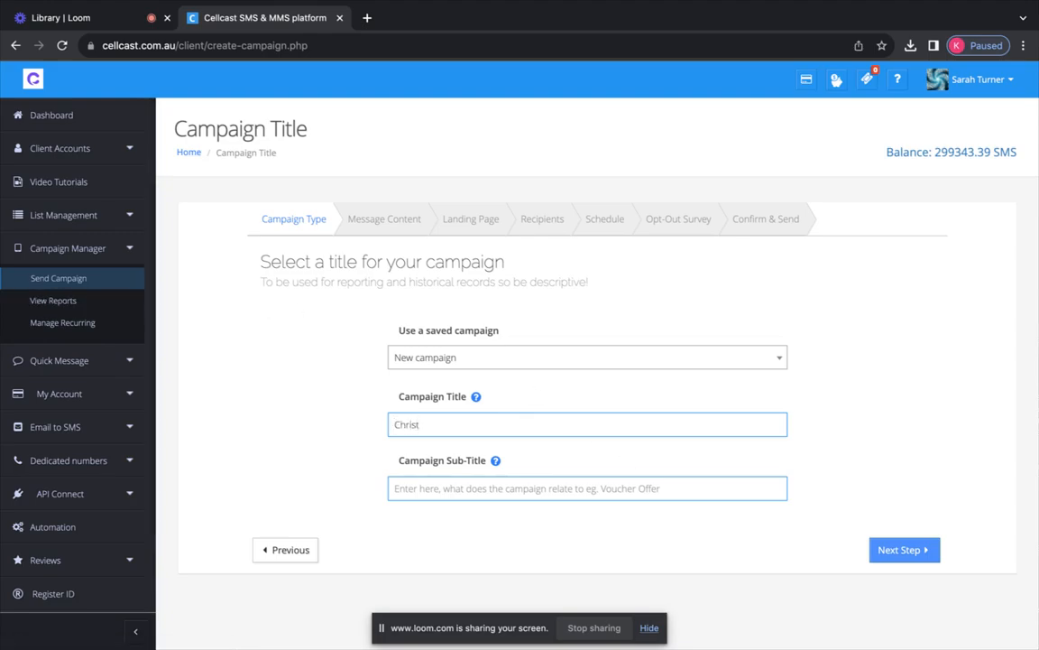
type("mas special")
left_click(899, 551)
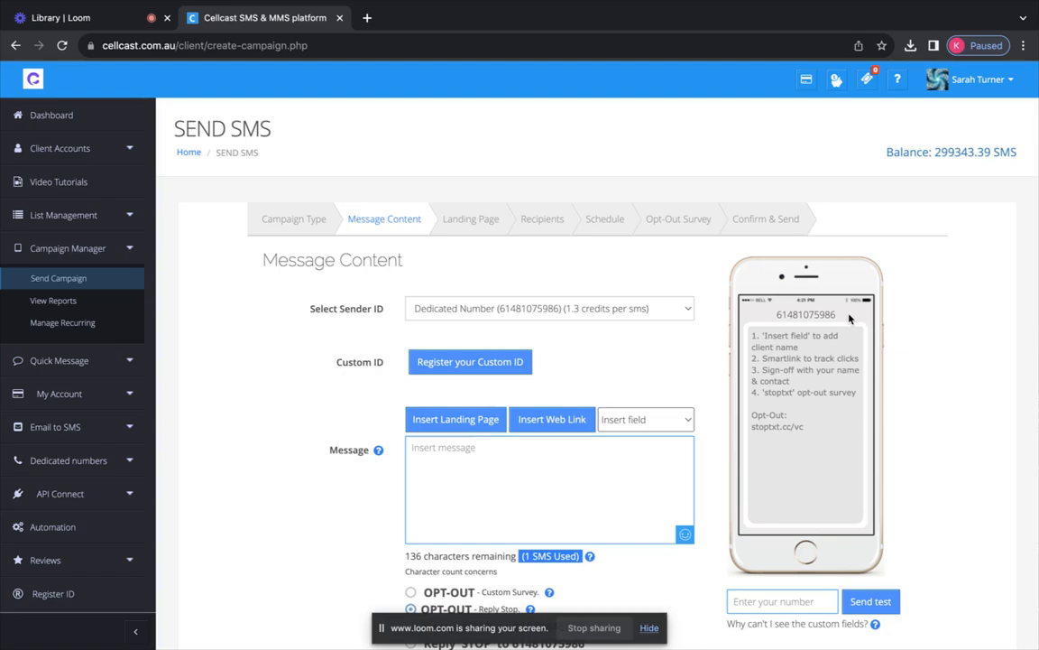
Set the sender ID to the Cellcast custom sender ID and begin the message with "Hi" followed by the first name field
left_click(686, 309)
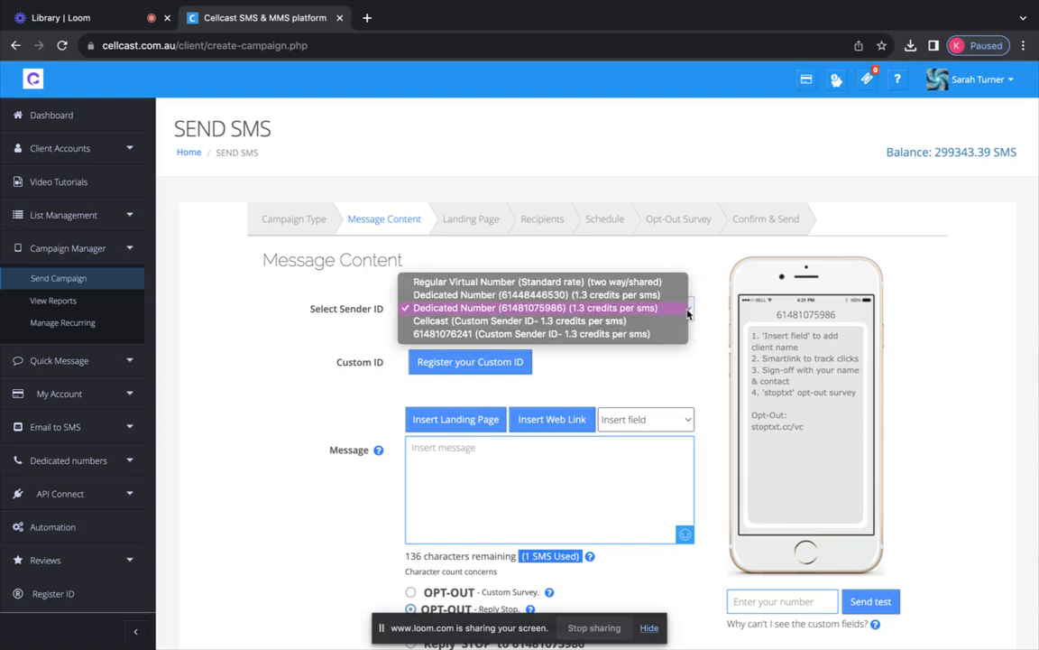
left_click(570, 322)
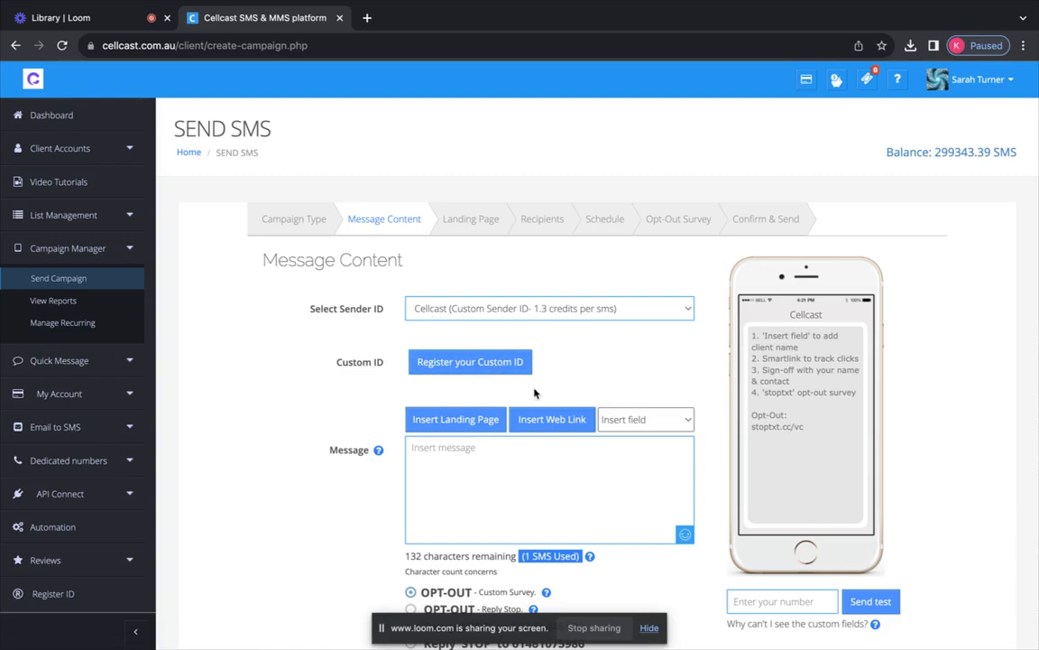
left_click(477, 456)
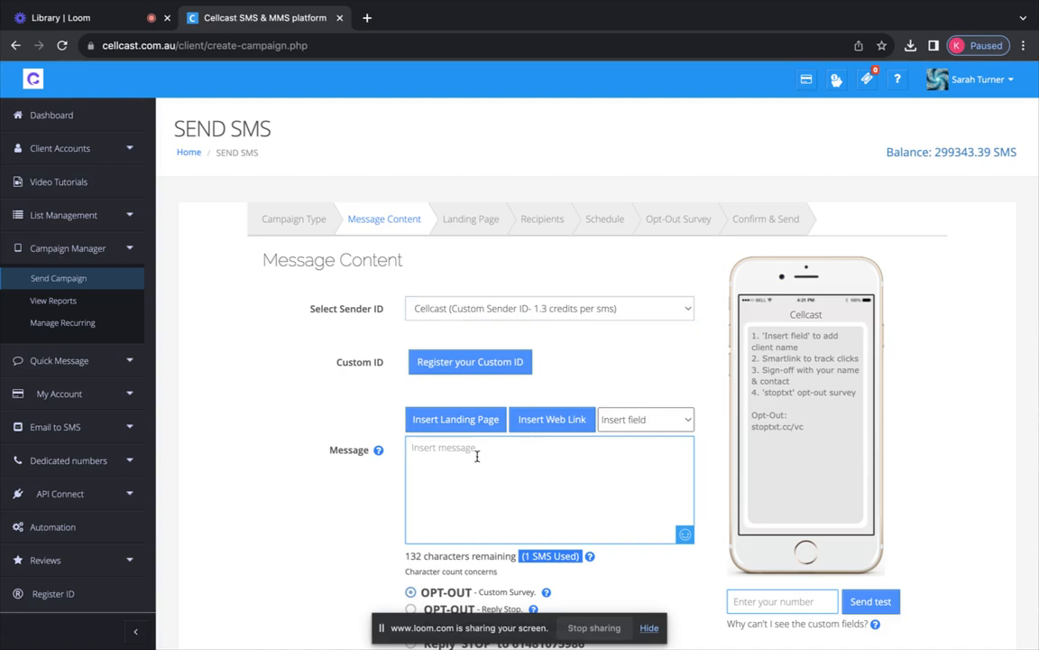
scroll(477, 456, "down", 1)
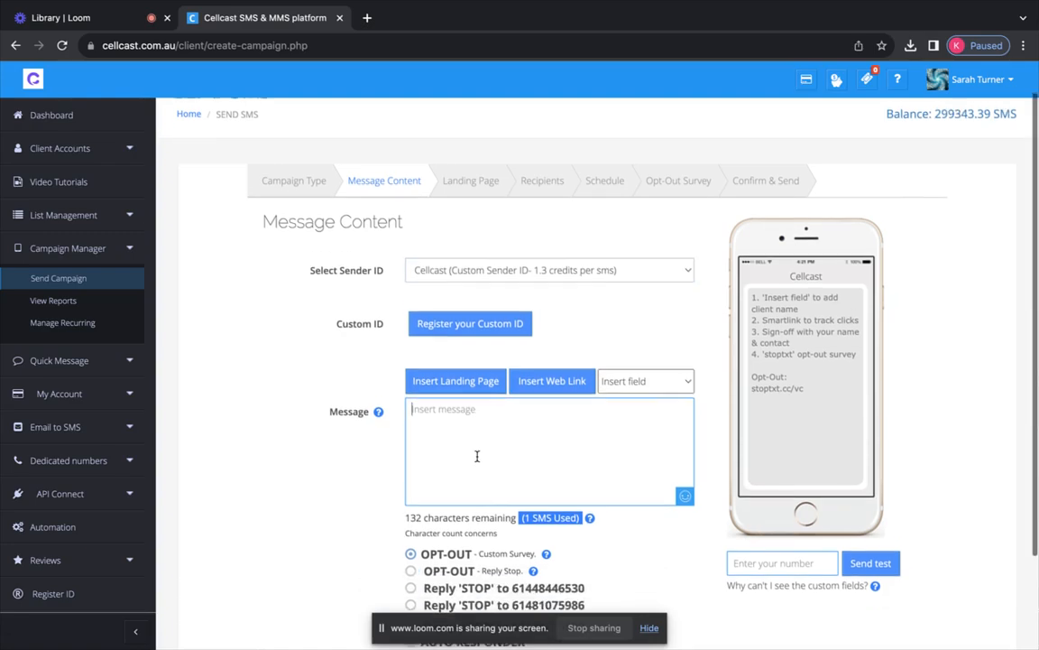
scroll(478, 455, "down", 2)
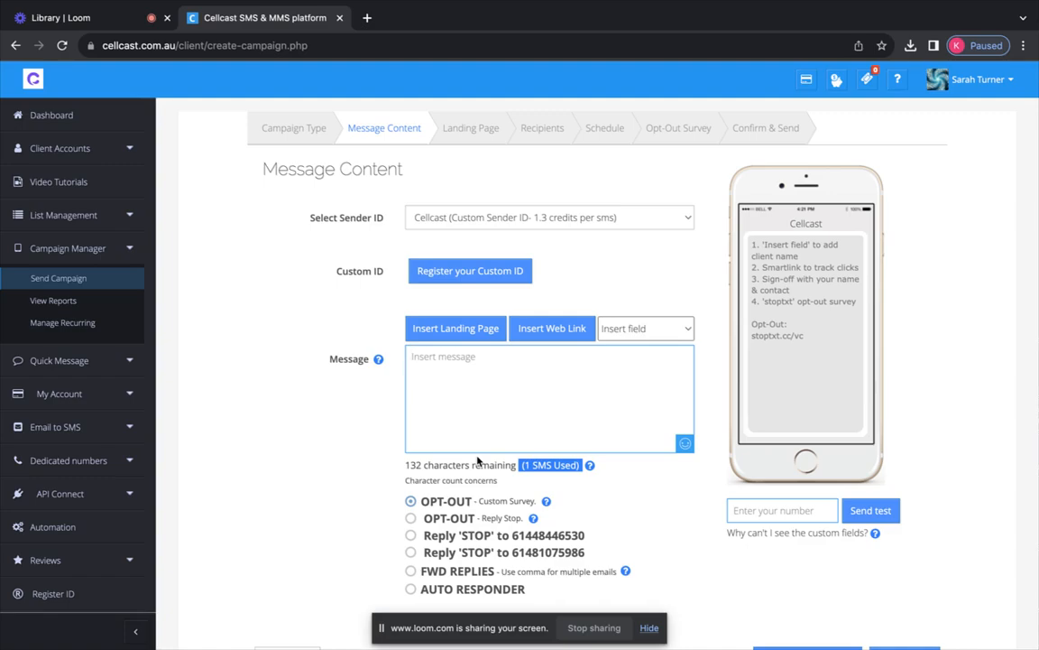
type("Hi")
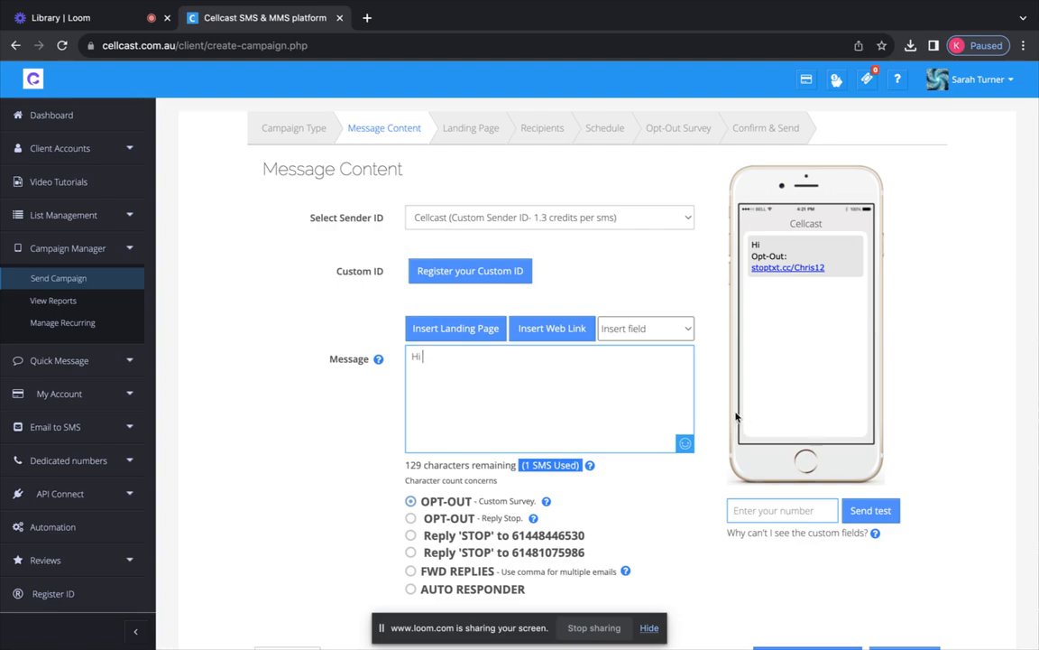
left_click(667, 329)
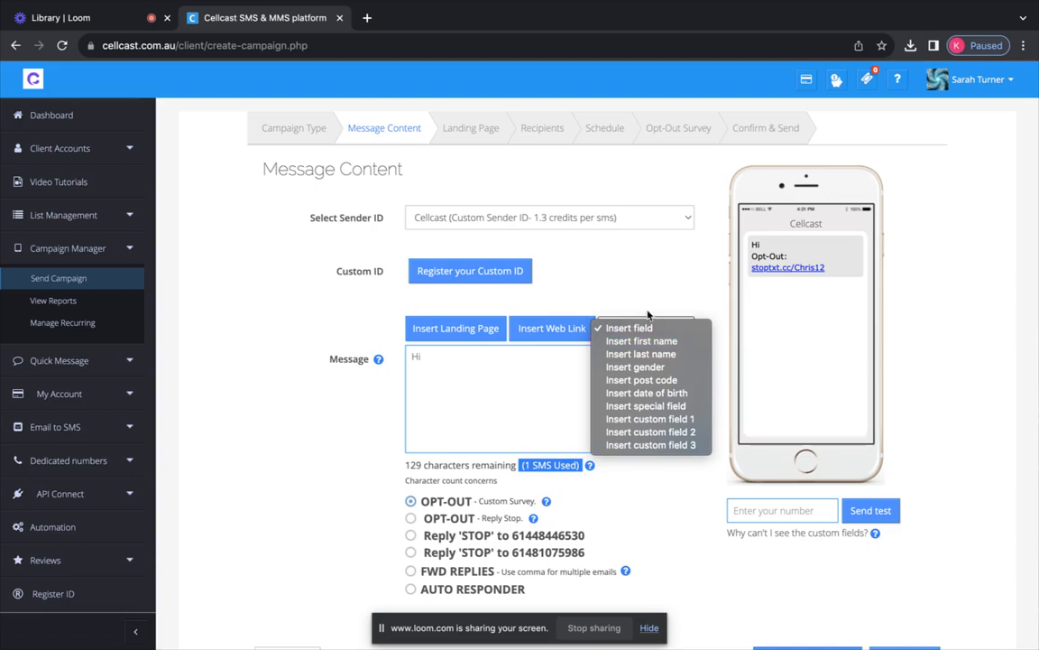
left_click(648, 342)
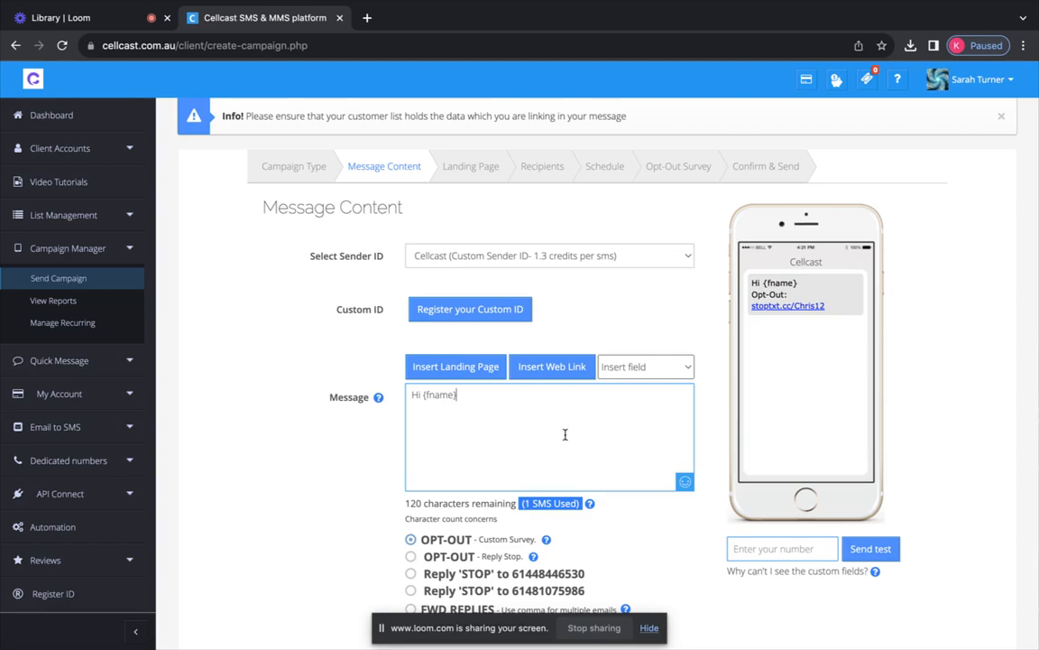
Continue the message after the first name field with ", christmas sale now live, click here"
scroll(565, 435, "down", 1)
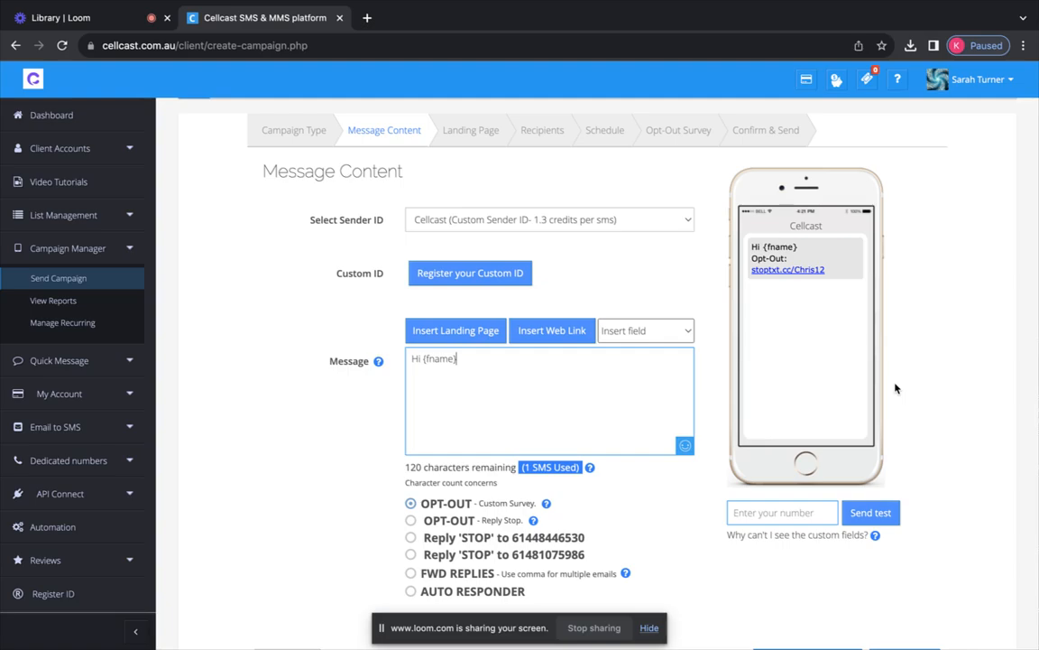
type(", christmas sale")
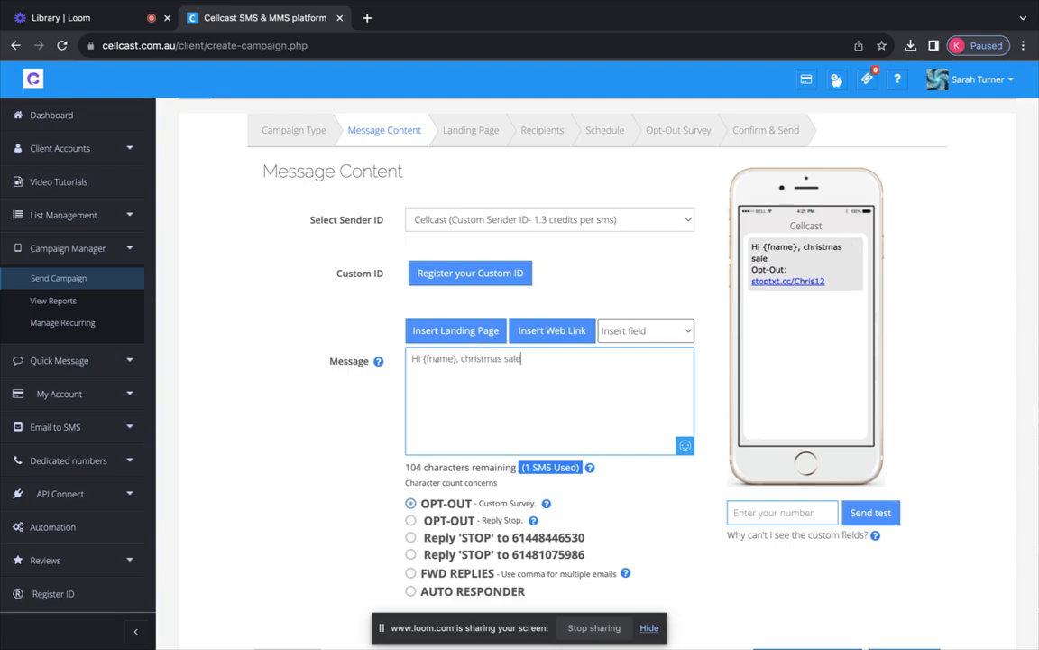
type(" now live,")
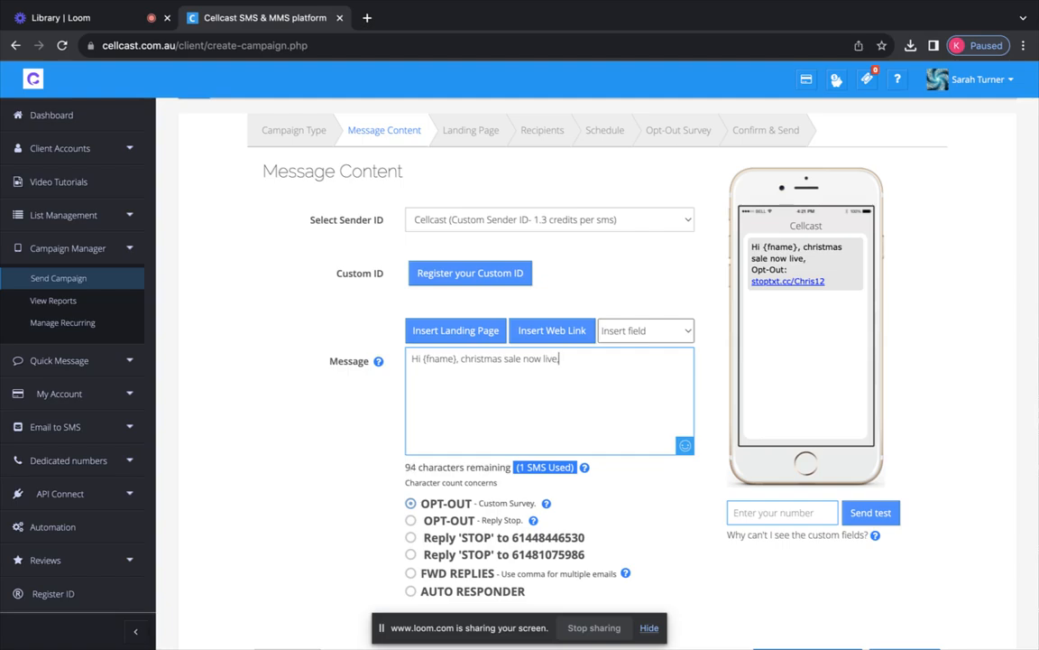
type(" click here")
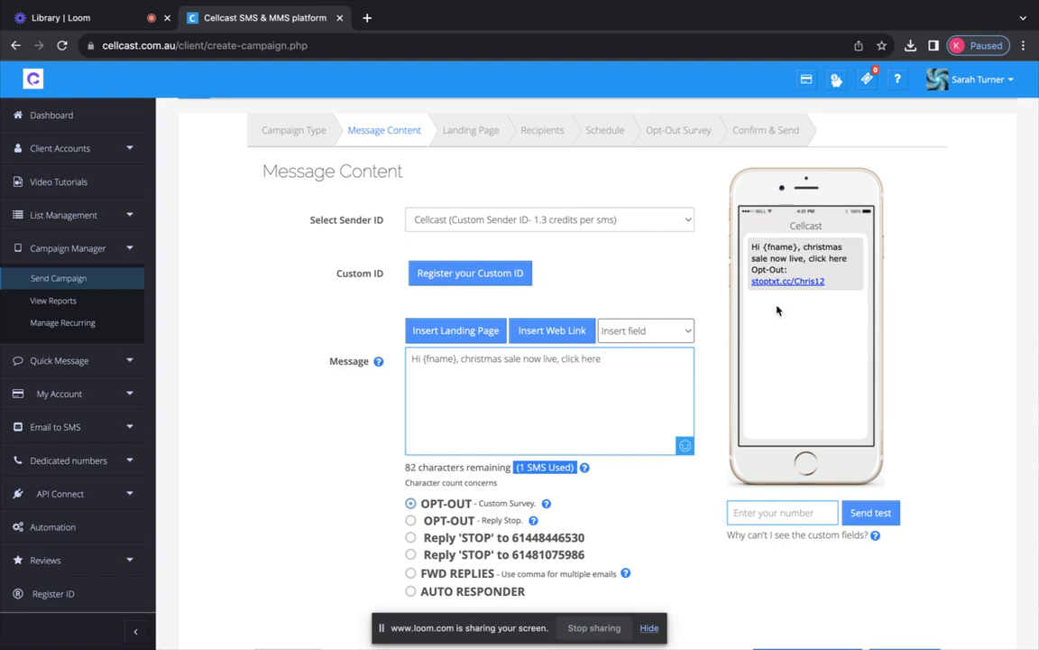
left_click(549, 334)
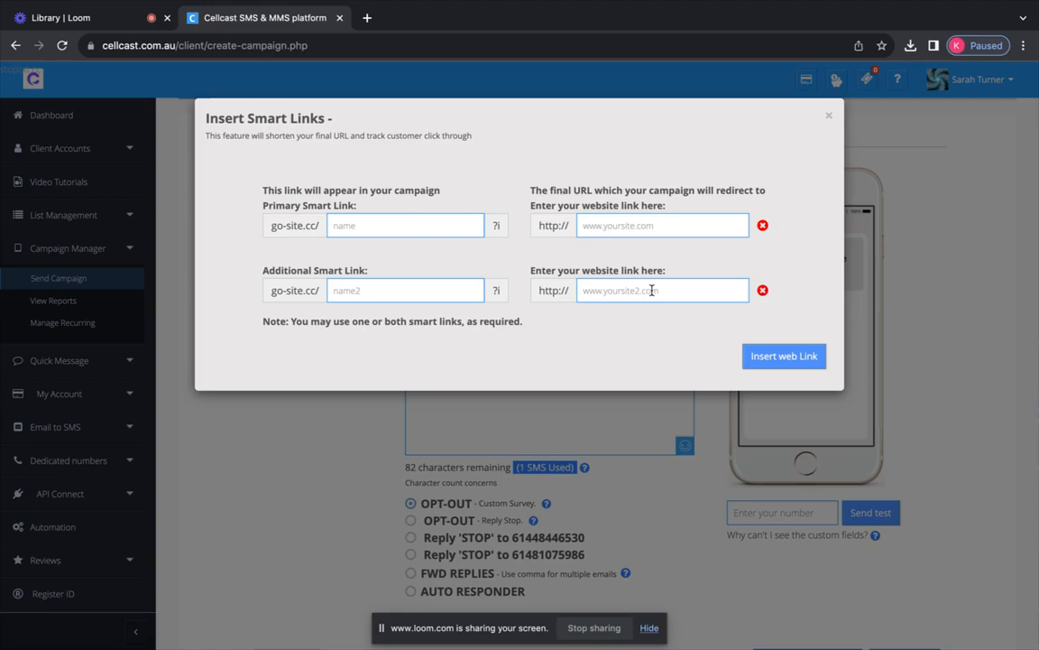
left_click(585, 225)
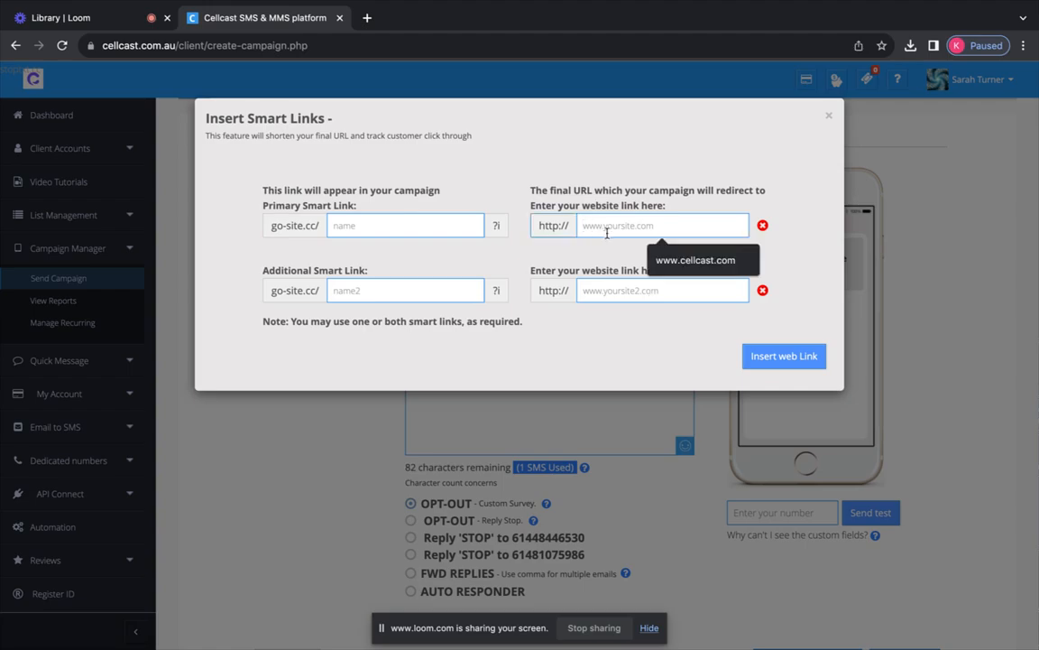
left_click(672, 260)
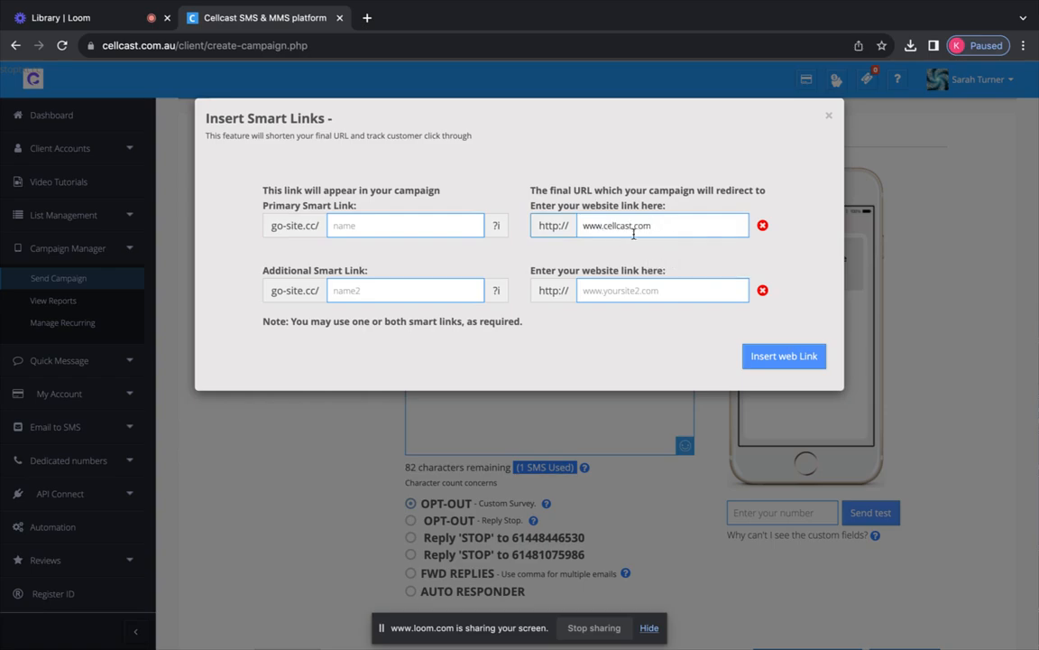
left_click(659, 227)
left_click(347, 226)
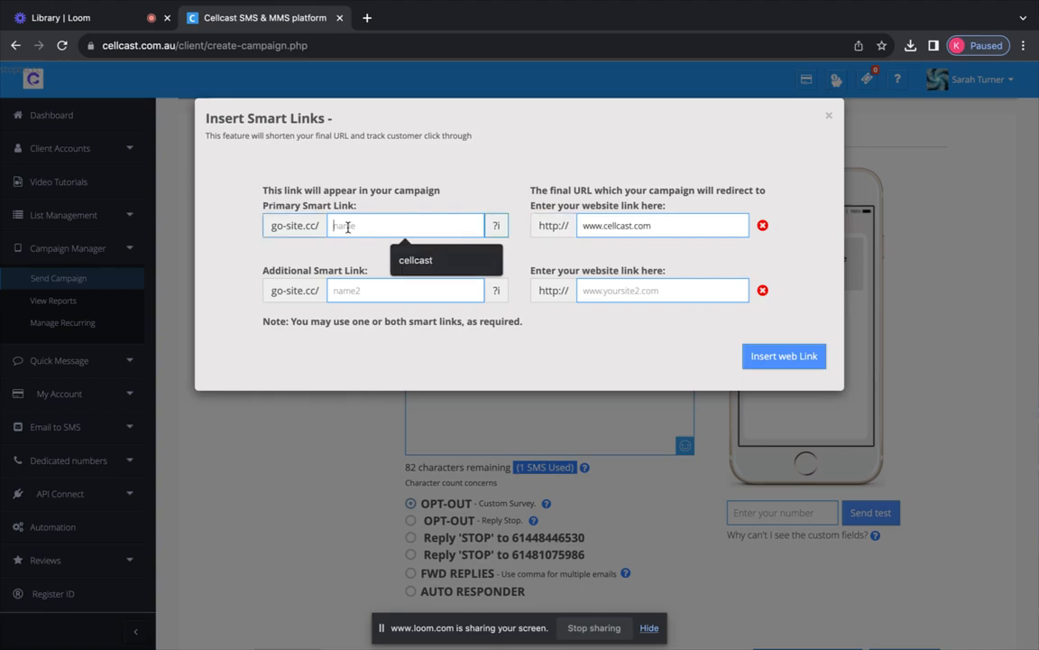
left_click(416, 260)
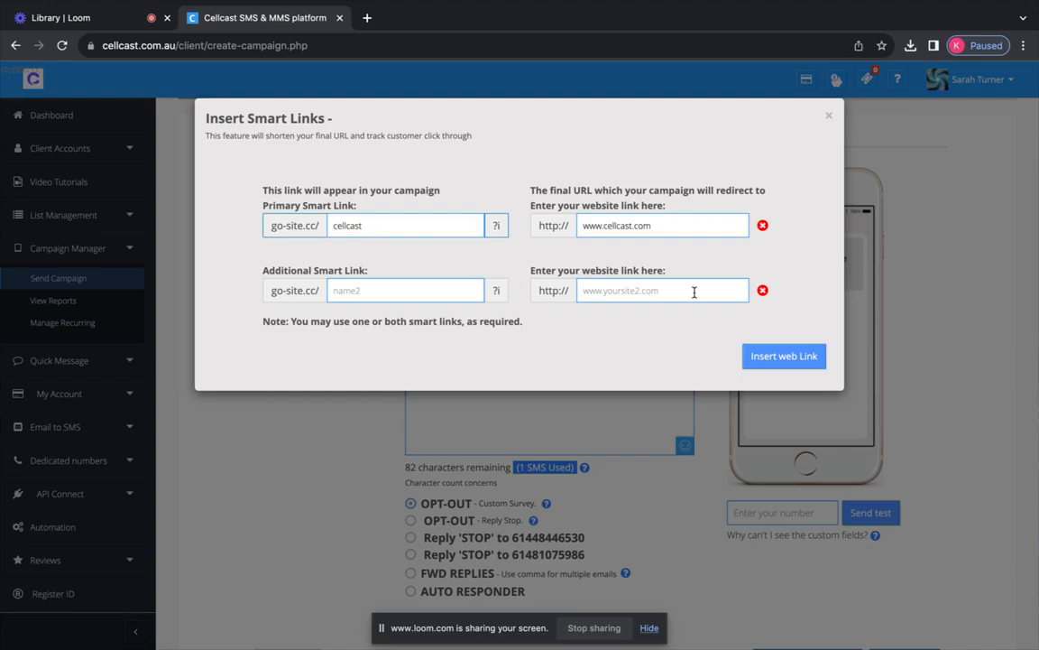
left_click(784, 356)
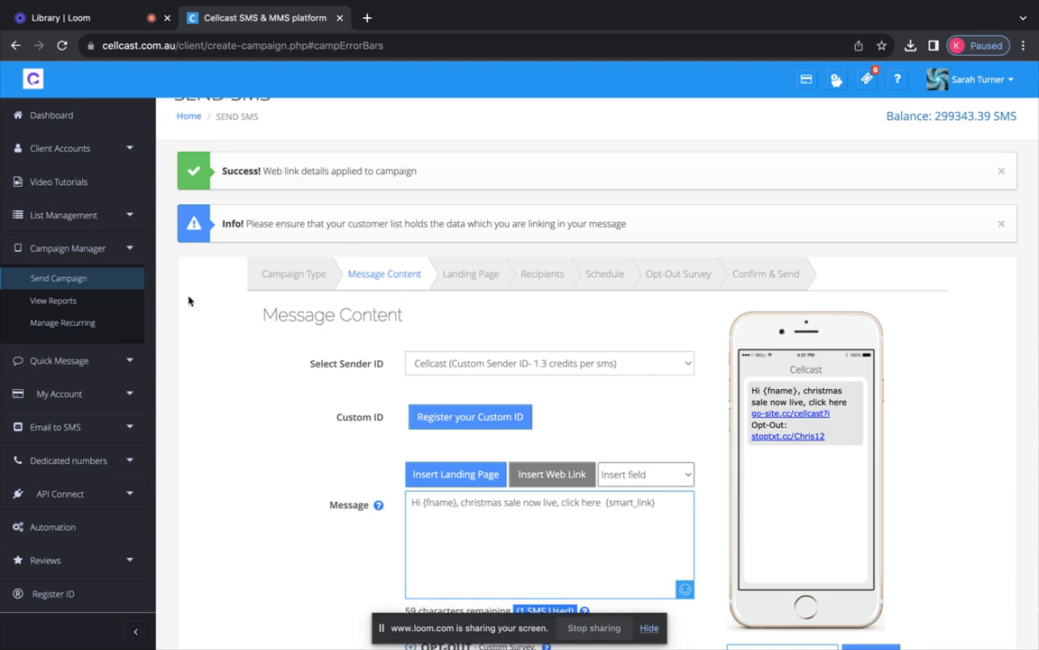
Review the message, its phone preview and the opt-out options, and continue to the recipient selection
scroll(676, 367, "down", 3)
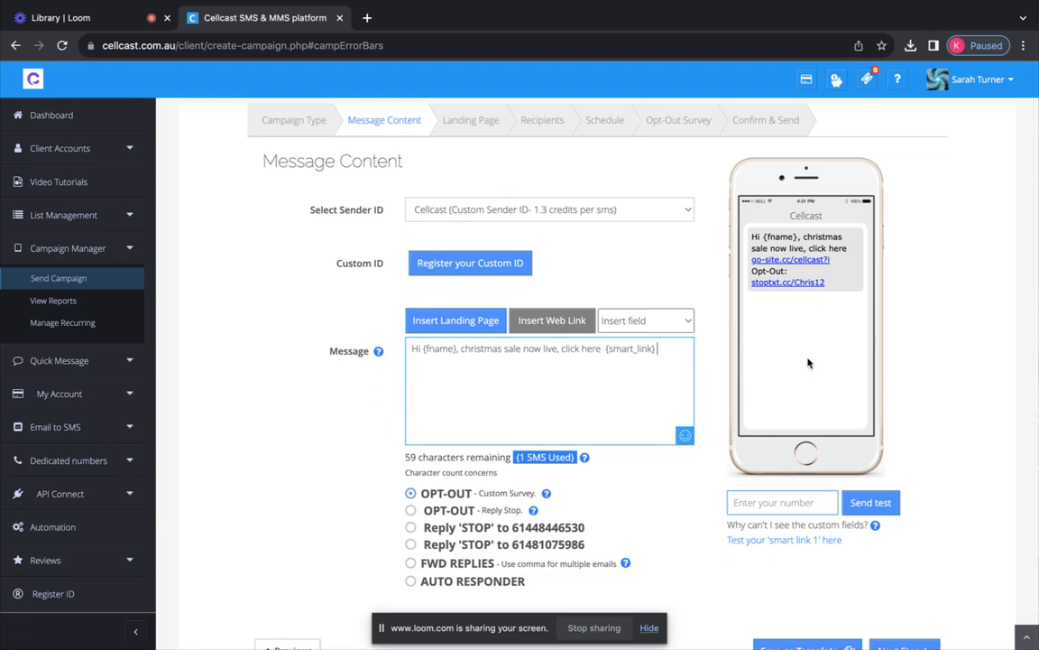
scroll(733, 356, "down", 1)
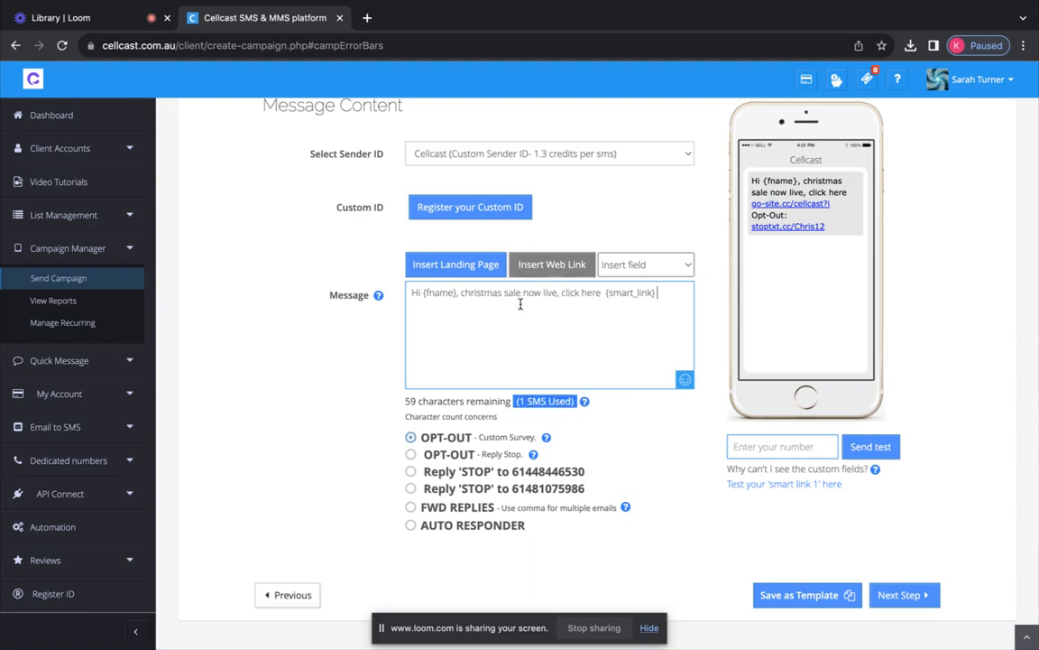
mouse_move(415, 418)
scroll(672, 424, "up", 2)
scroll(666, 458, "down", 1)
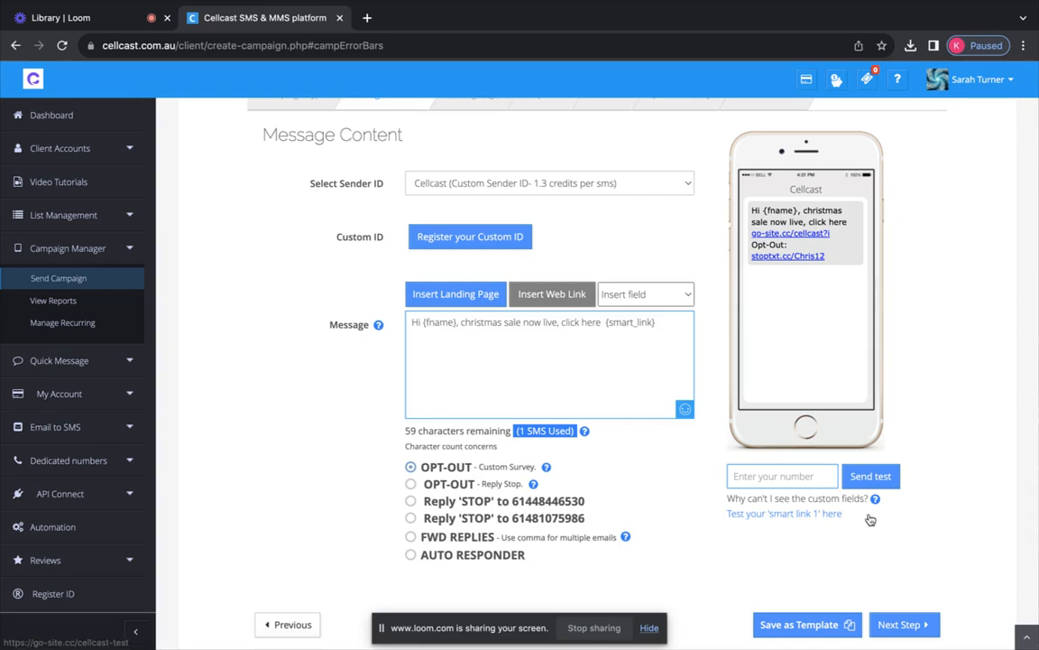
scroll(870, 516, "down", 1)
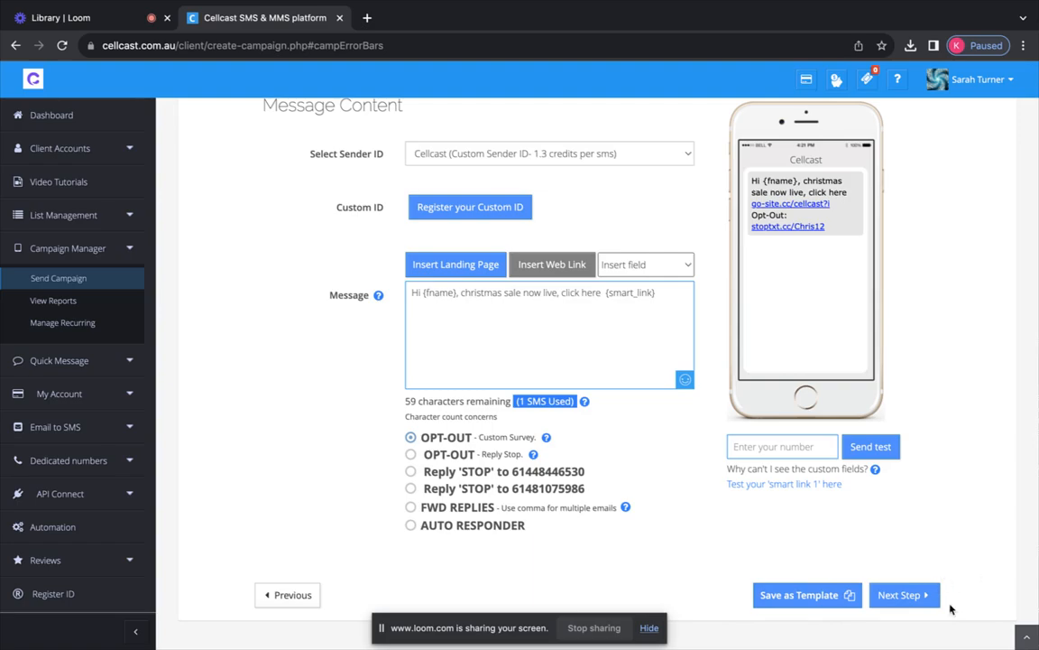
left_click(920, 597)
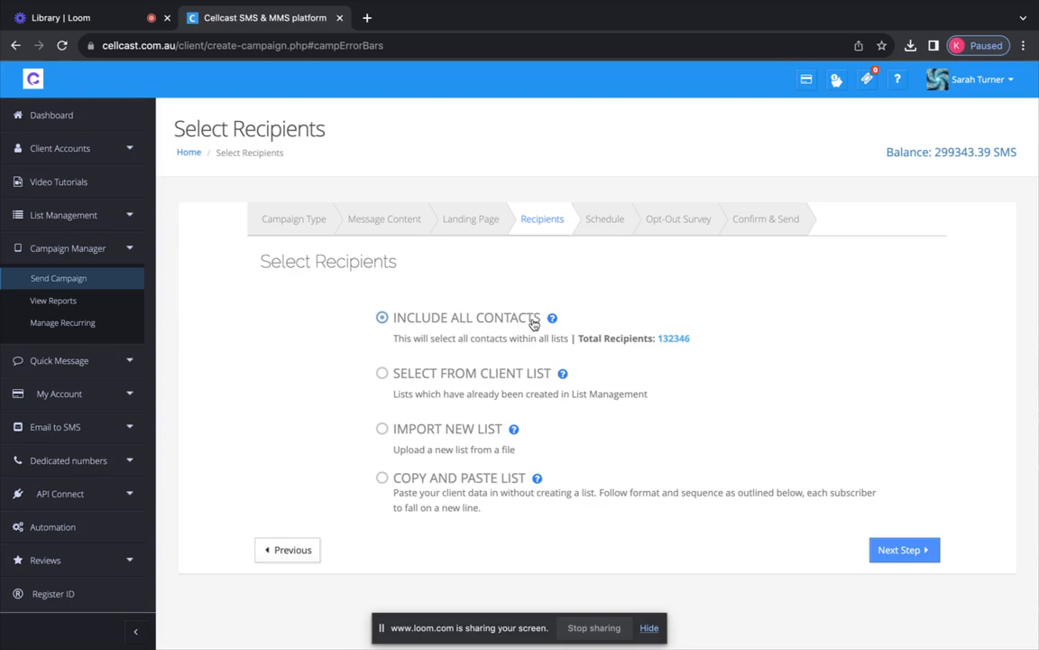
Choose the recipients from an existing client list and add the list "celeb test"
mouse_move(556, 320)
left_click(382, 375)
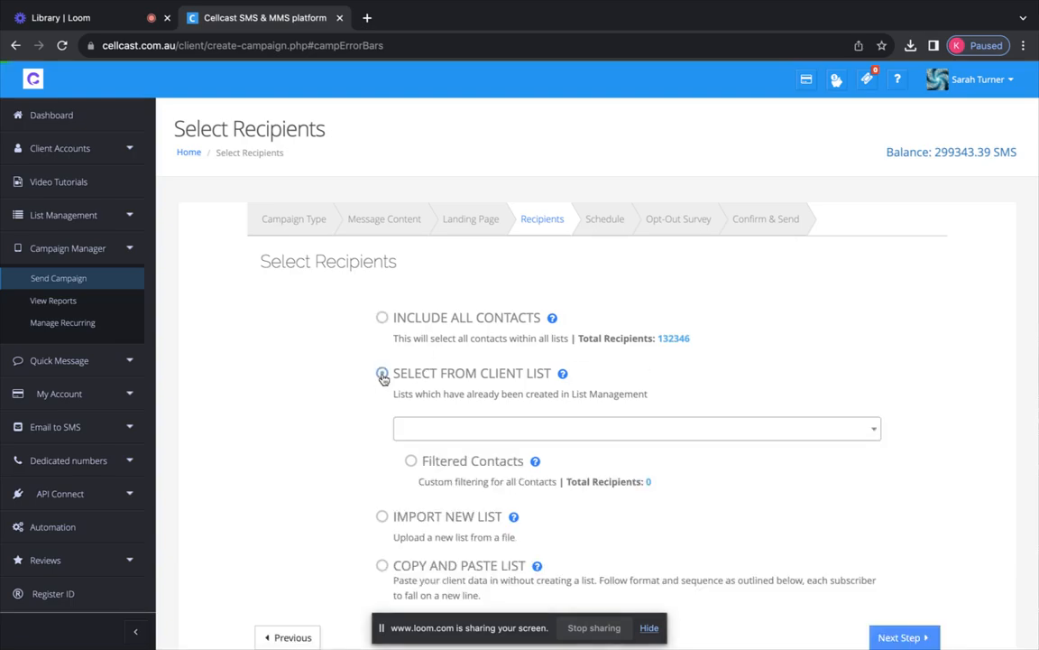
left_click(876, 433)
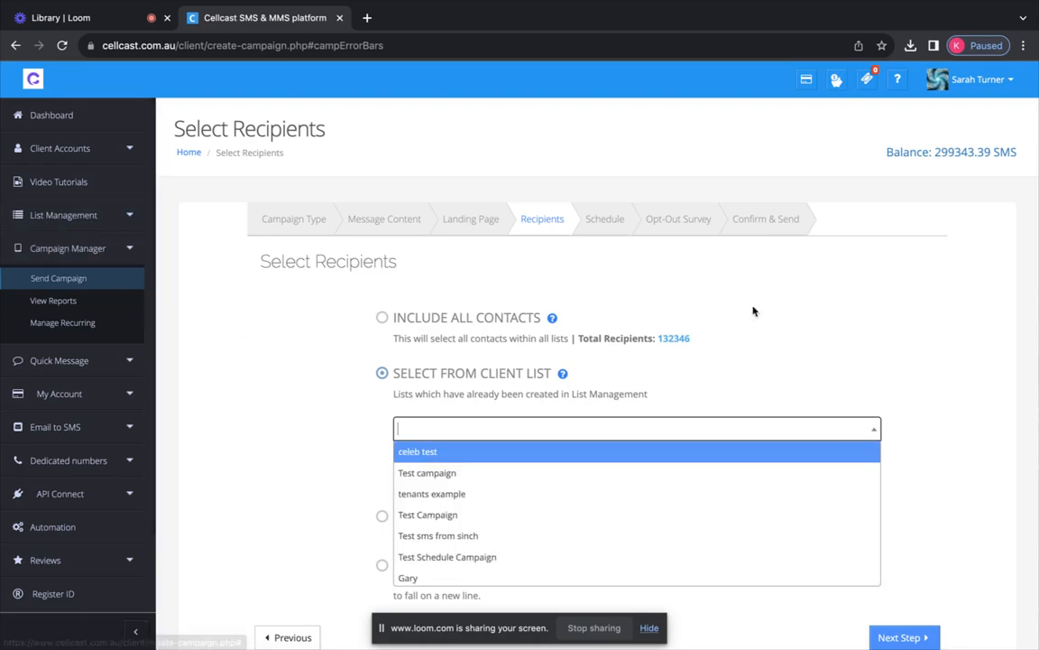
left_click(642, 451)
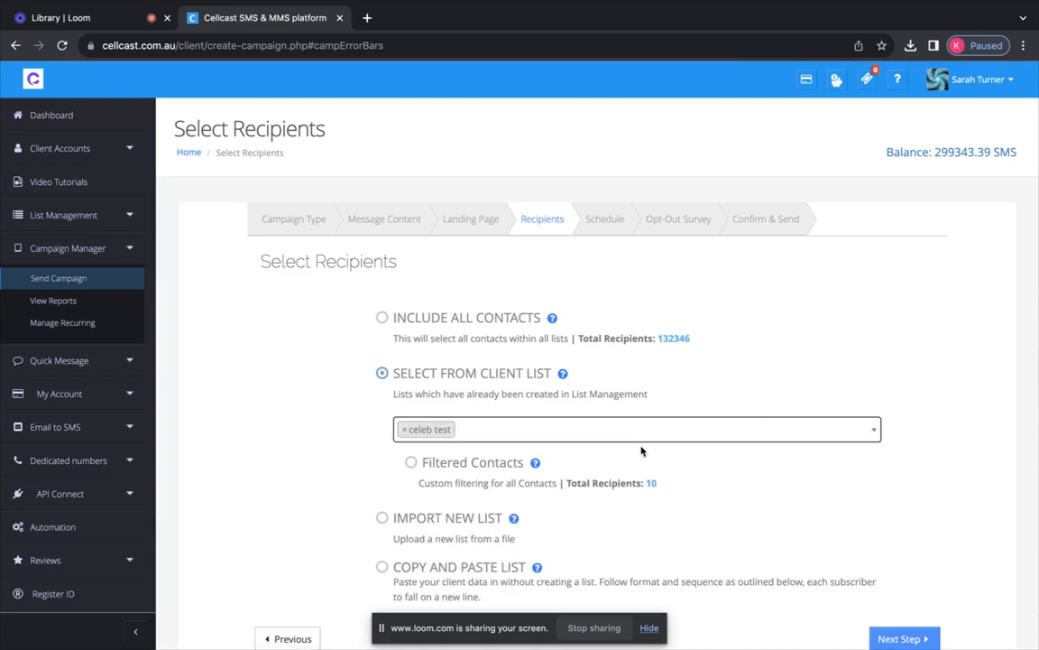
Add the client list "Test campaign" to the selected recipients
left_click(873, 426)
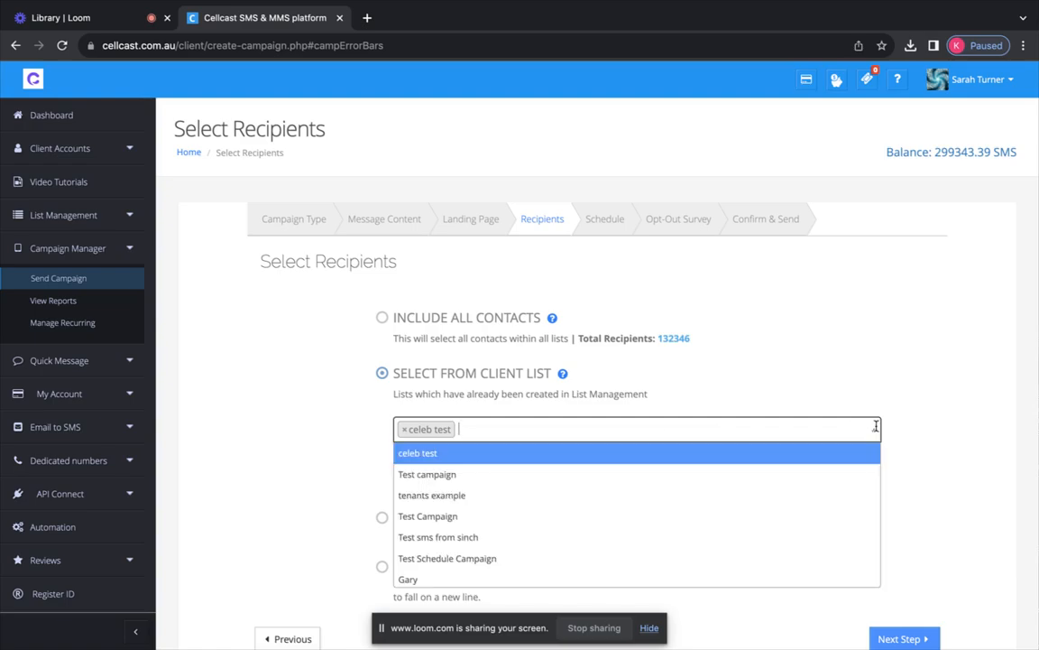
left_click(558, 473)
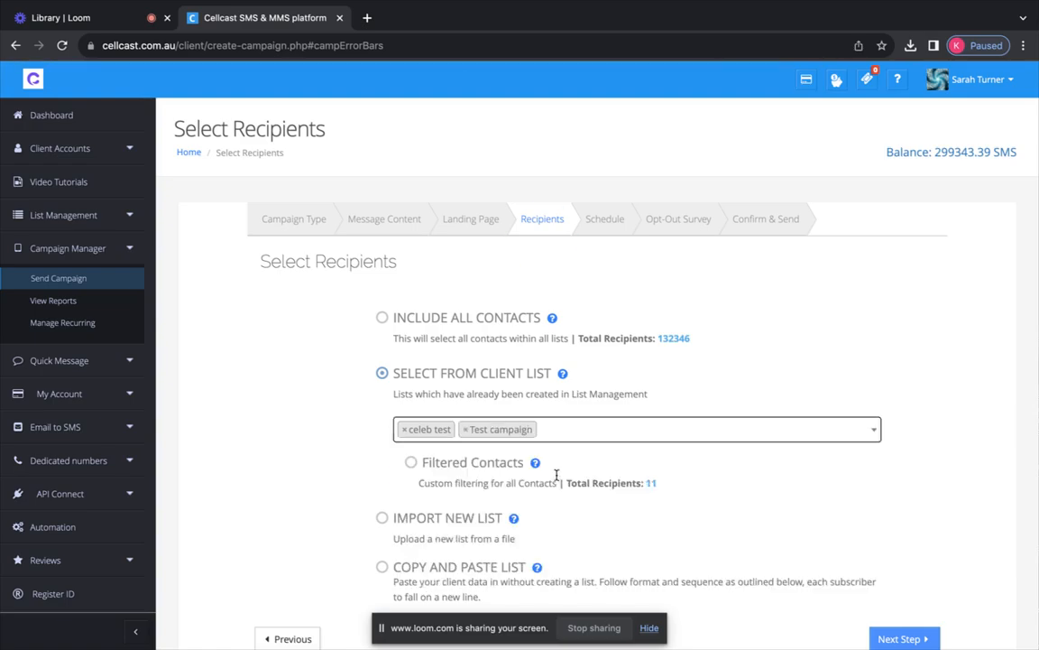
scroll(659, 457, "down", 1)
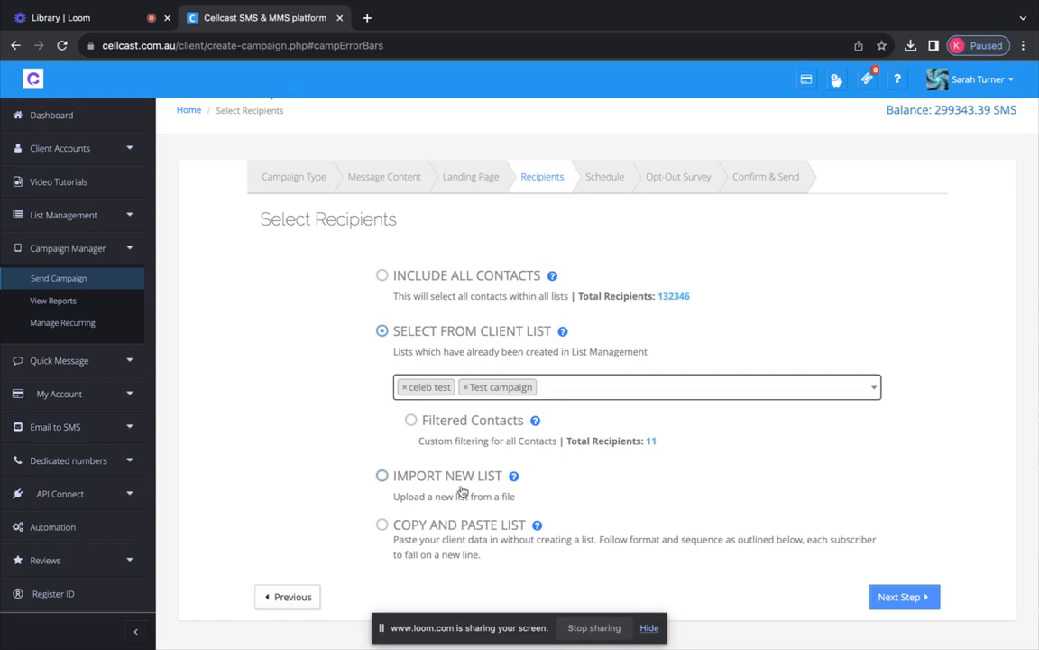
Examine the import new list and the copy and paste list options, and return to the client list selection
left_click(379, 478)
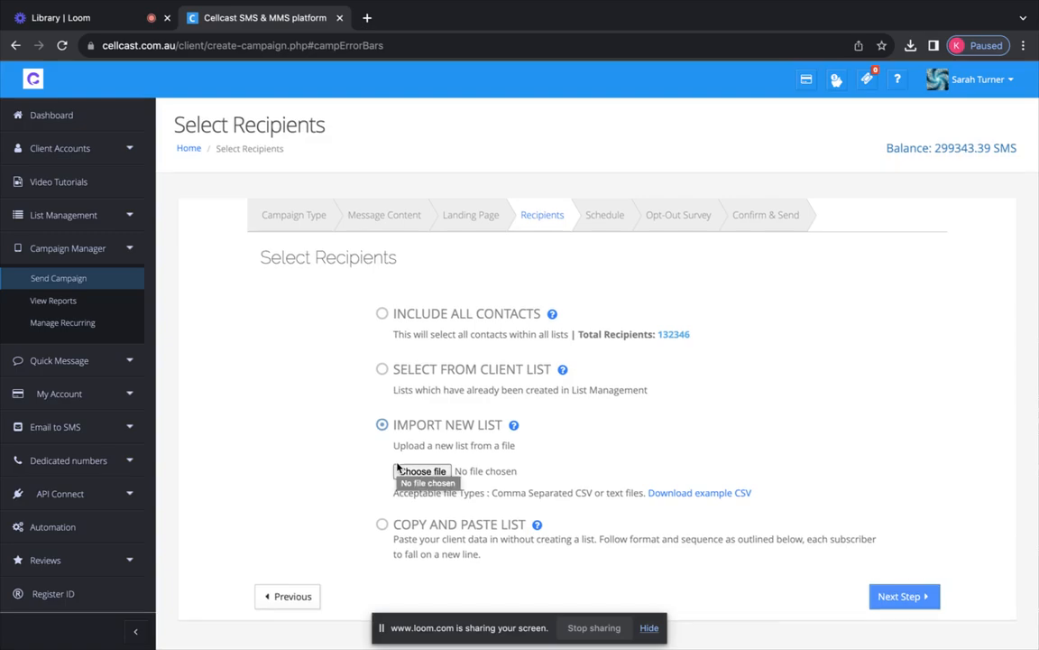
left_click(382, 526)
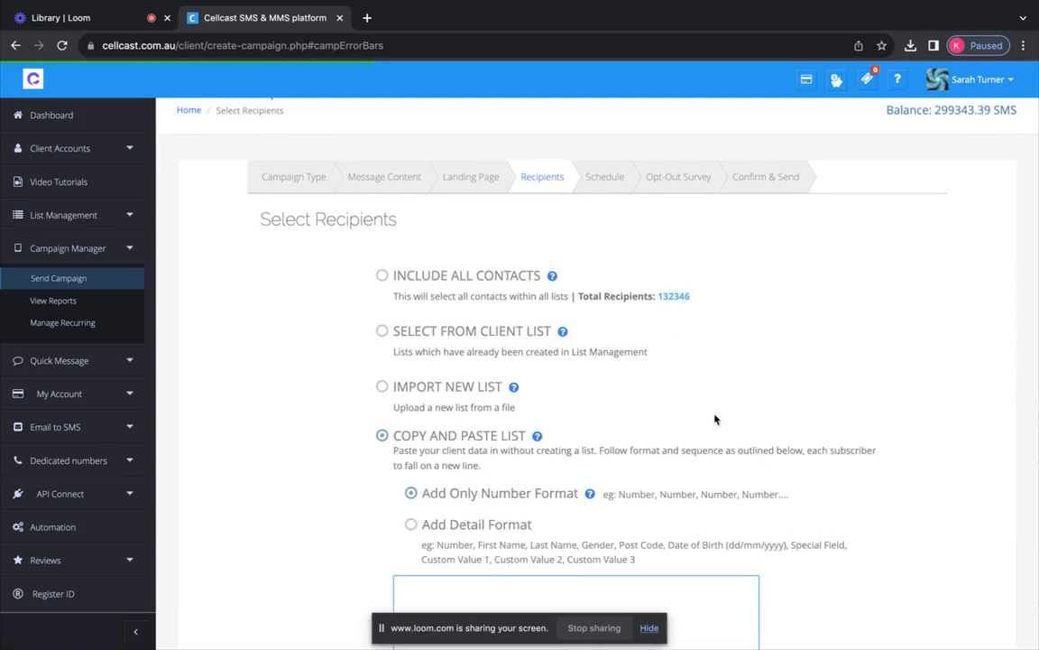
scroll(713, 420, "down", 1)
scroll(714, 418, "down", 1)
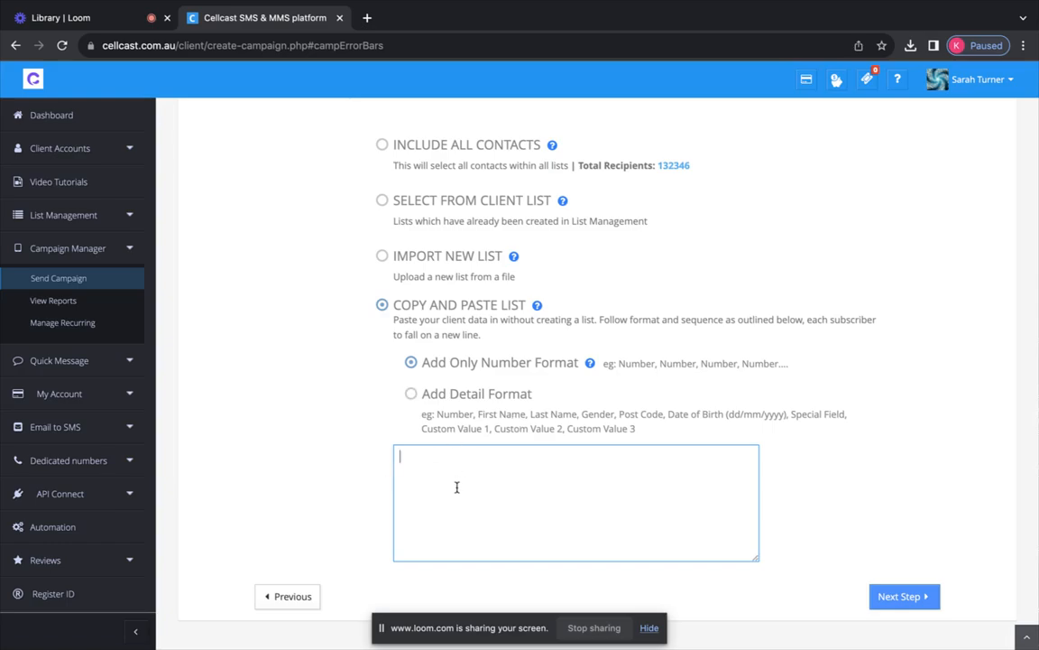
scroll(457, 488, "up", 1)
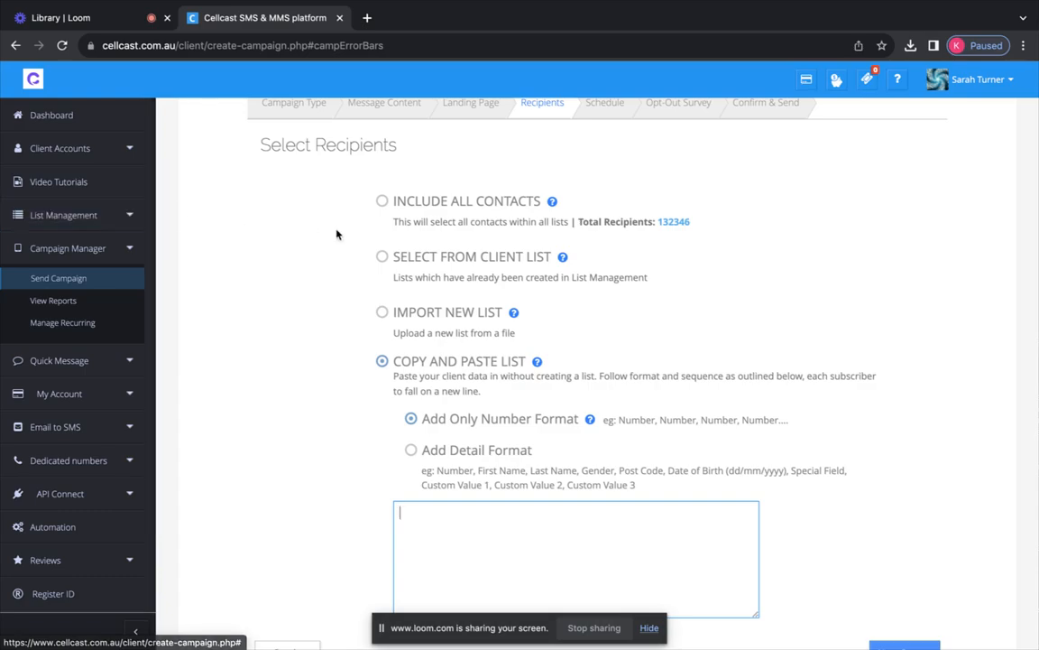
left_click(381, 256)
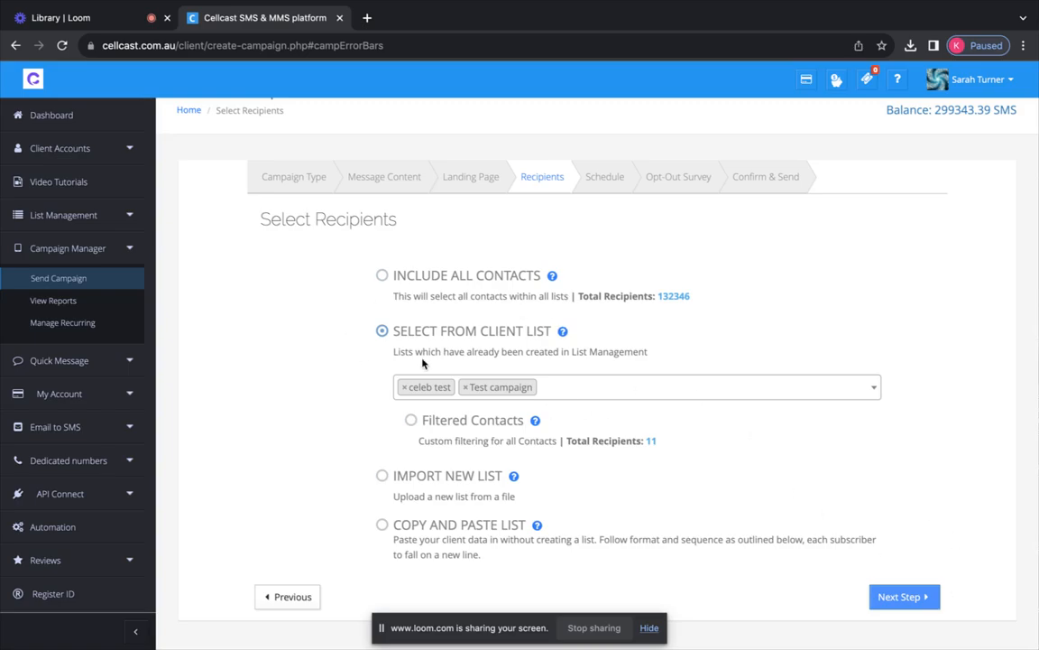
Continue to the delivery options, choose scheduled sending and set the schedule time to 09:00
left_click(902, 597)
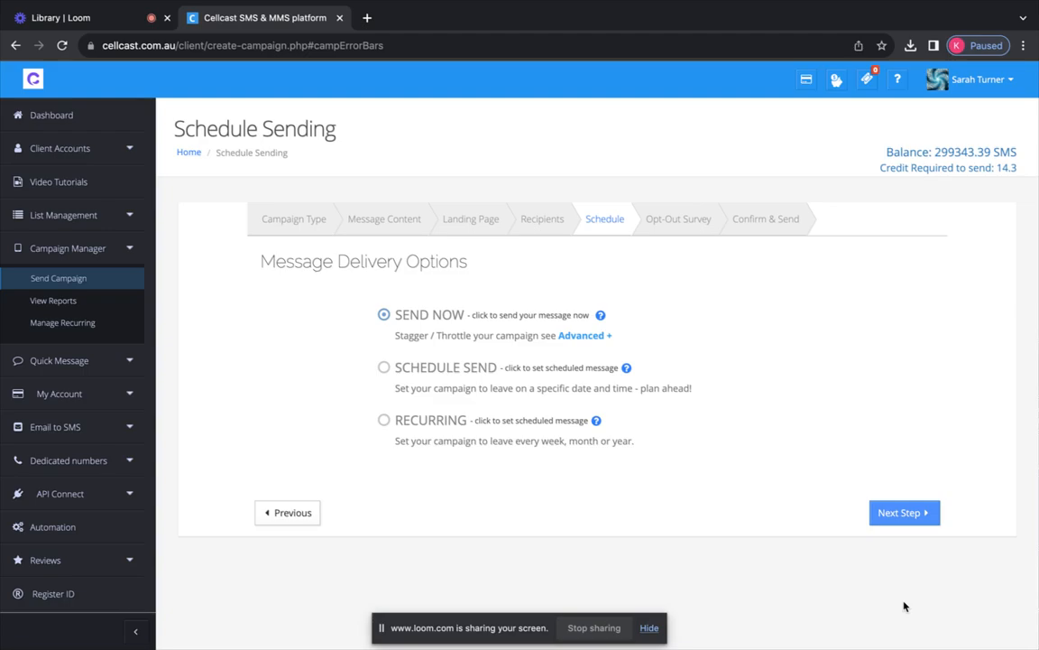
left_click(383, 368)
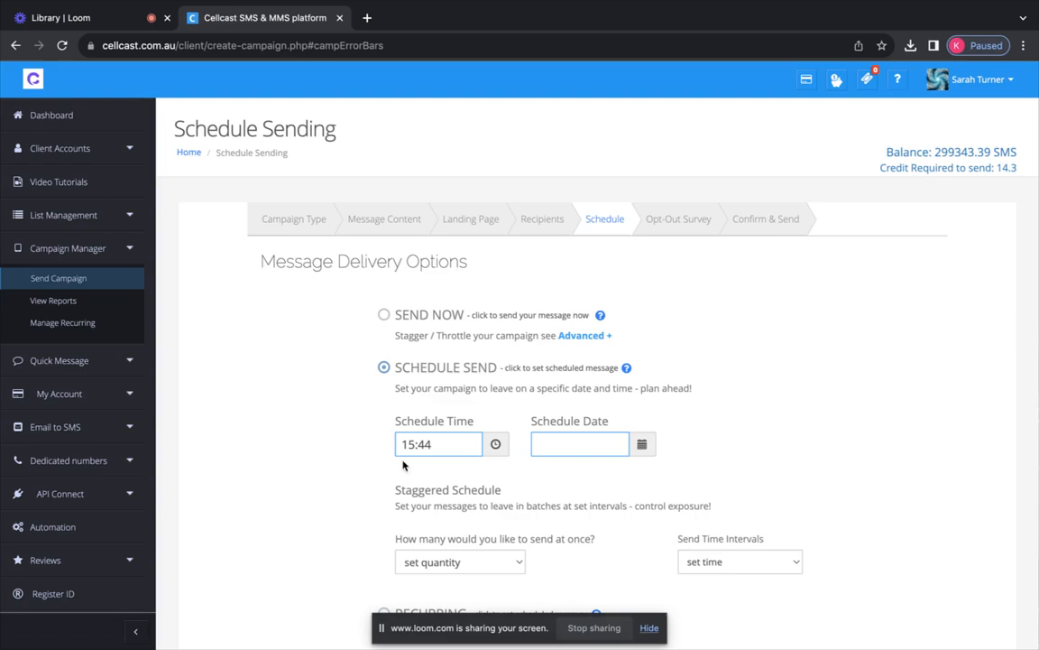
left_click(443, 444)
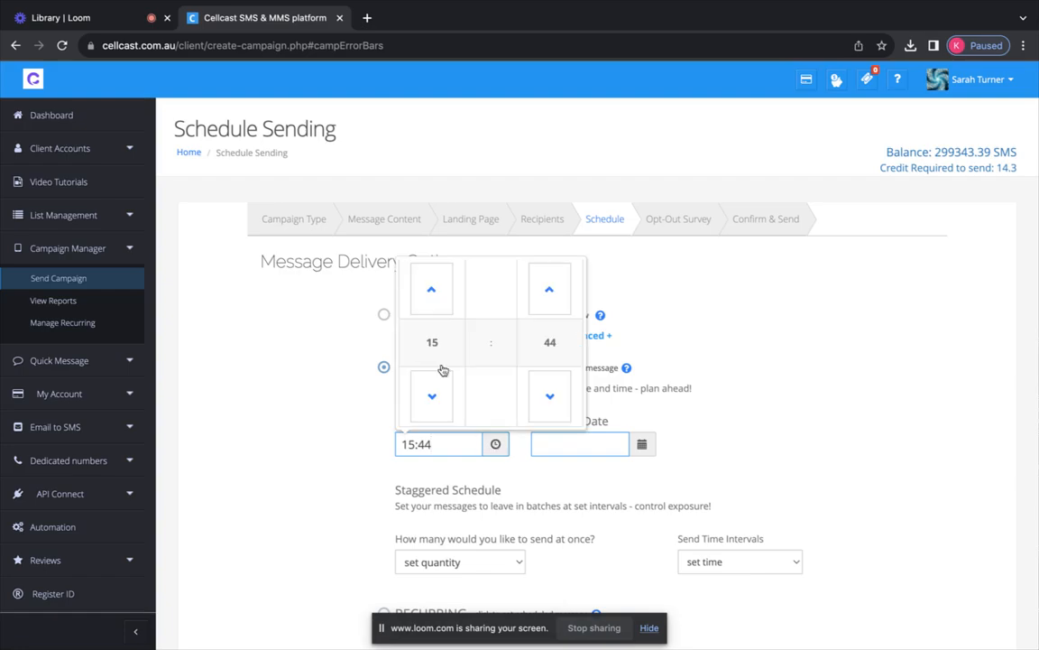
left_click(432, 289)
triple_click(432, 288)
double_click(432, 289)
triple_click(432, 288)
double_click(432, 289)
double_click(432, 289)
double_click(433, 289)
left_click(432, 289)
left_click(432, 288)
left_click(432, 288)
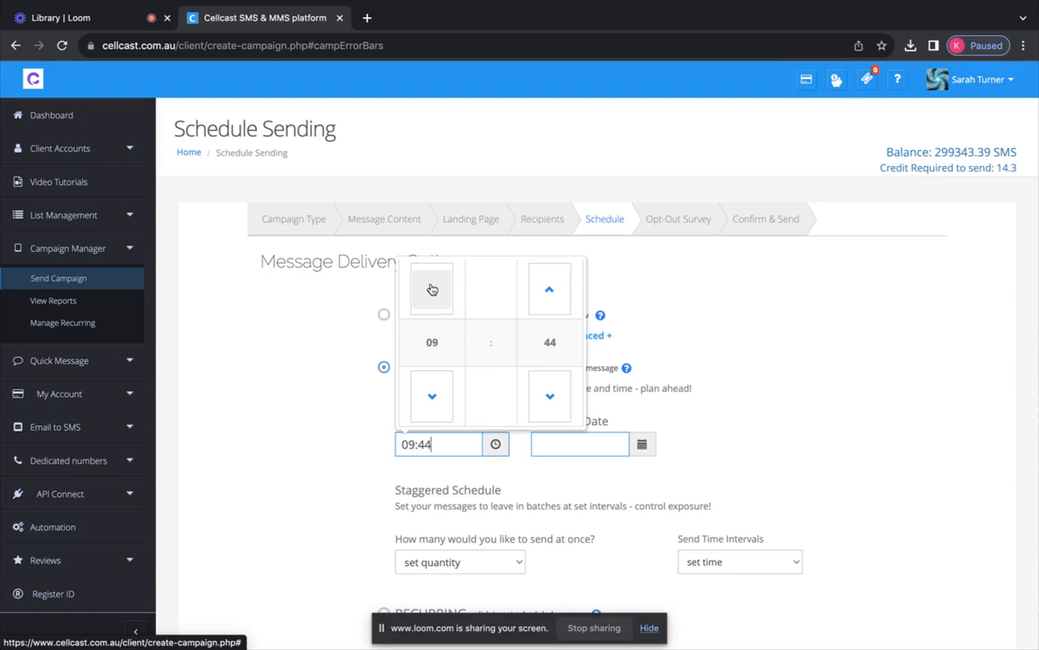
double_click(550, 289)
triple_click(550, 288)
double_click(551, 289)
triple_click(550, 289)
double_click(550, 289)
double_click(550, 288)
left_click(550, 289)
left_click(550, 289)
left_click(432, 395)
Set the schedule date to 19/12/2024
left_click(646, 444)
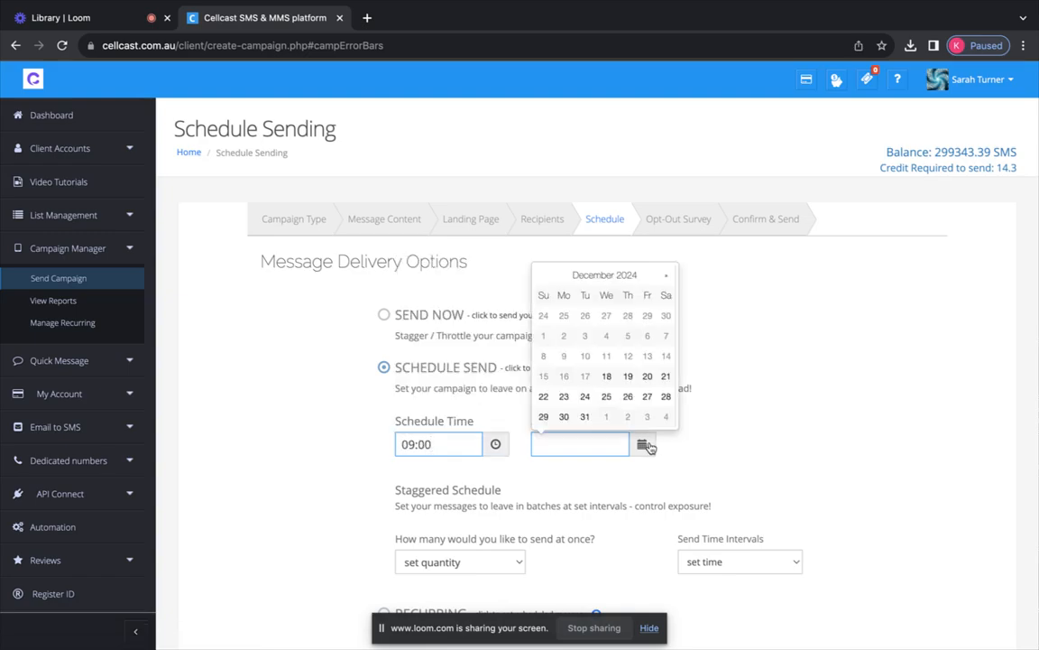
left_click(629, 377)
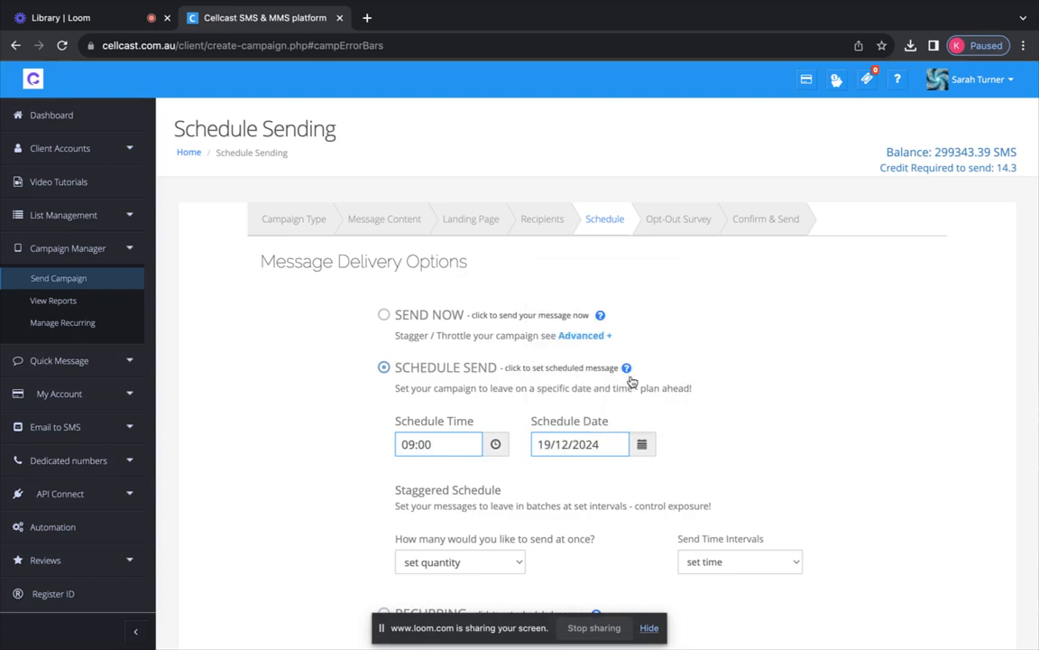
scroll(727, 471, "up", 1)
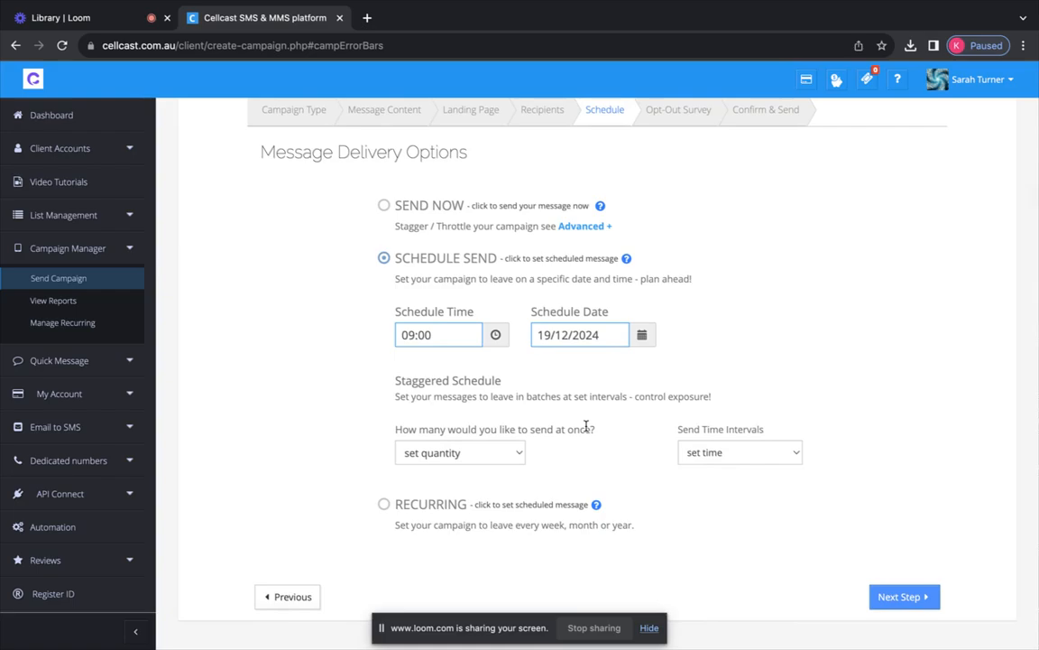
Examine the batch quantity and send time interval choices of the staggered schedule without selecting any
left_click(517, 453)
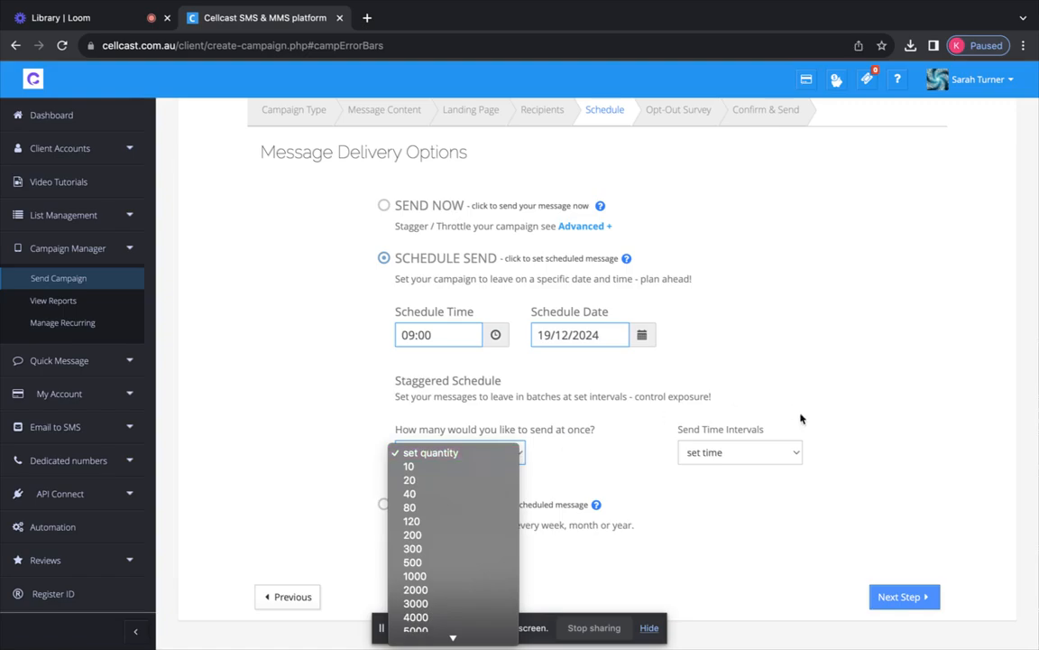
left_click(796, 455)
left_click(793, 454)
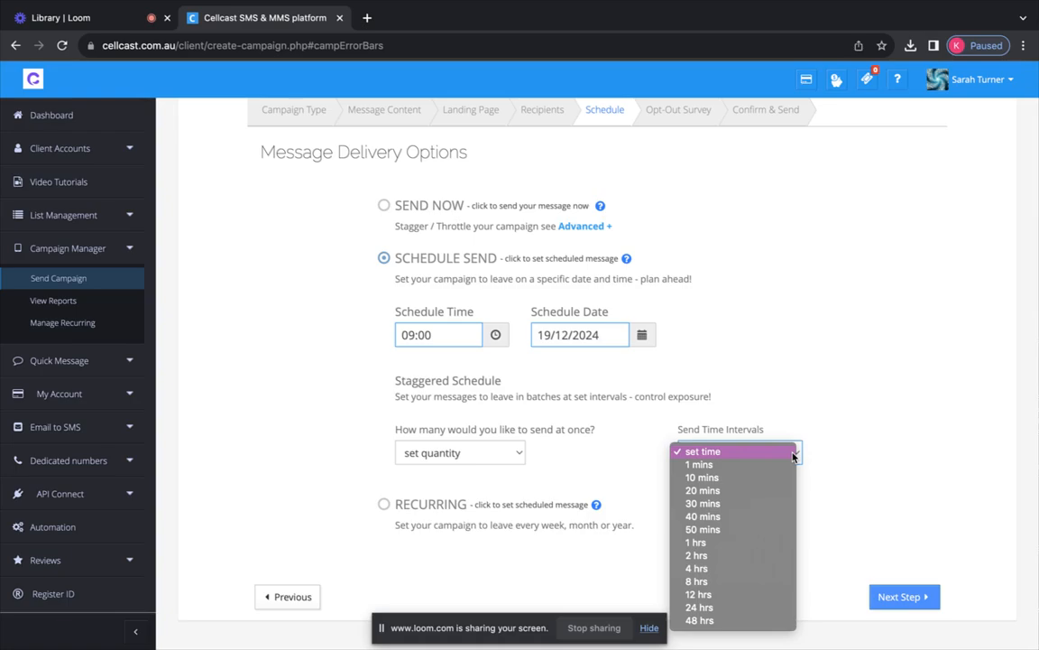
left_click(797, 308)
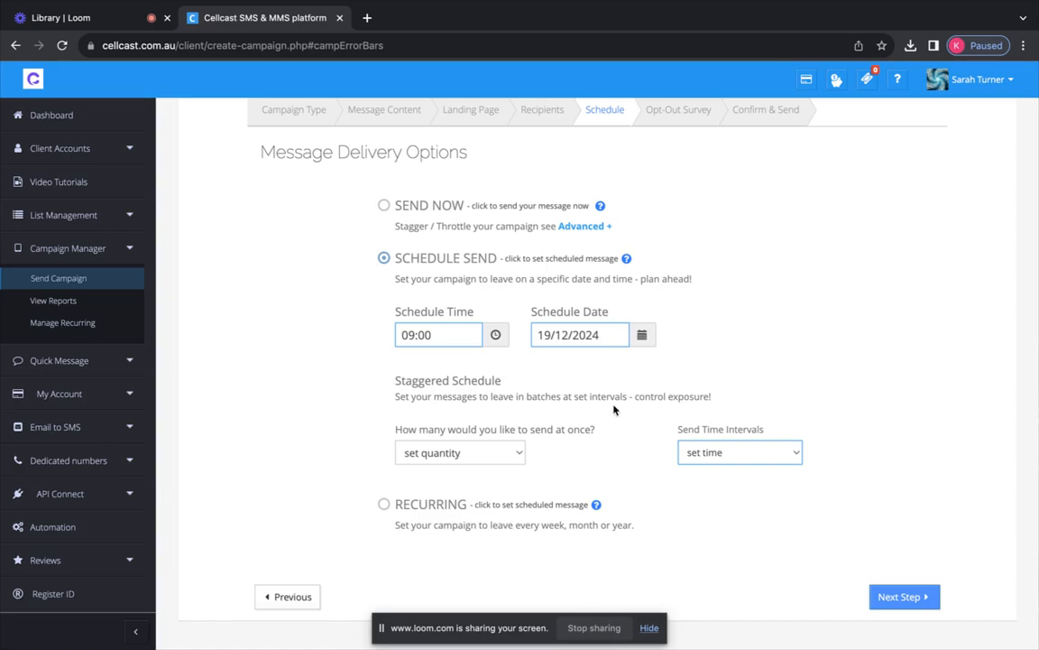
Continue to the opt-out survey and dismiss the system notification
left_click(905, 598)
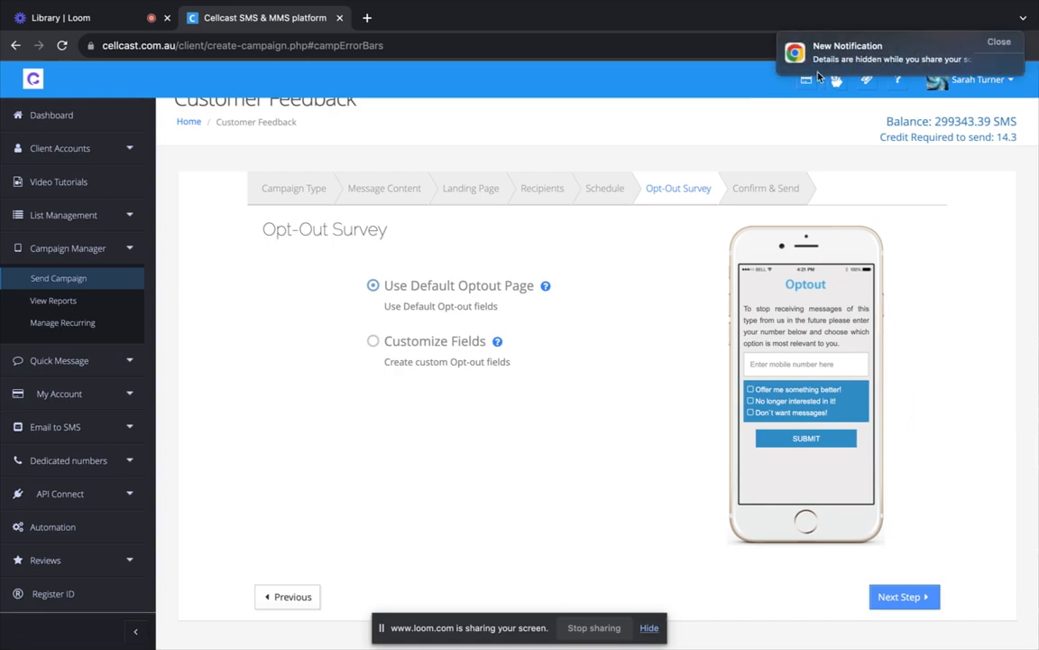
left_click(999, 43)
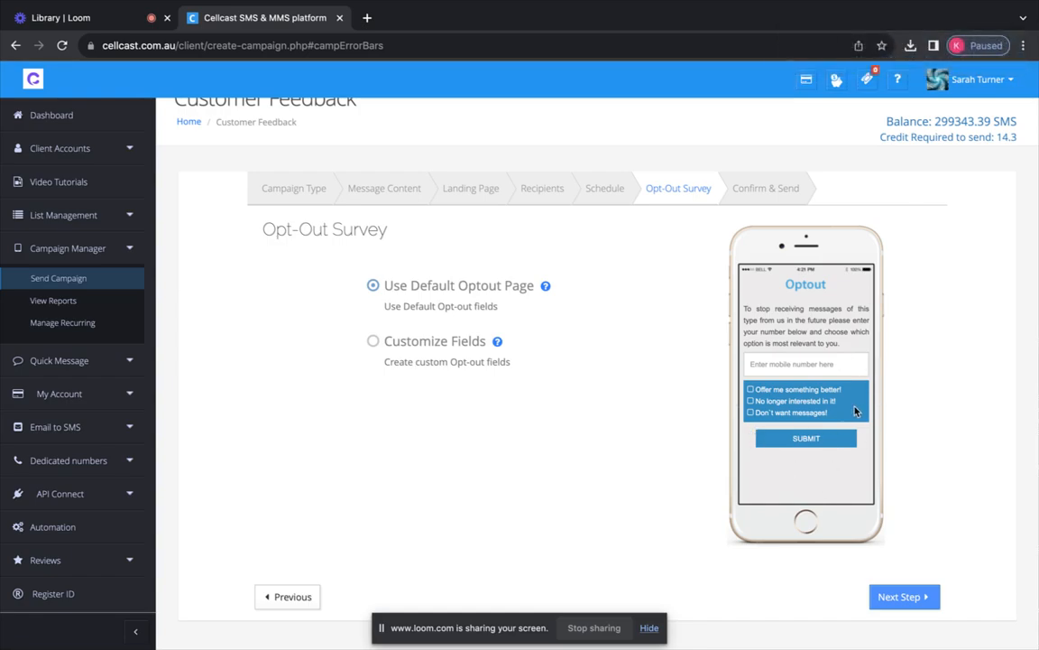
Try customised opt-out fields with the option "No longer in the area" and switch back to the default opt-out page
left_click(373, 343)
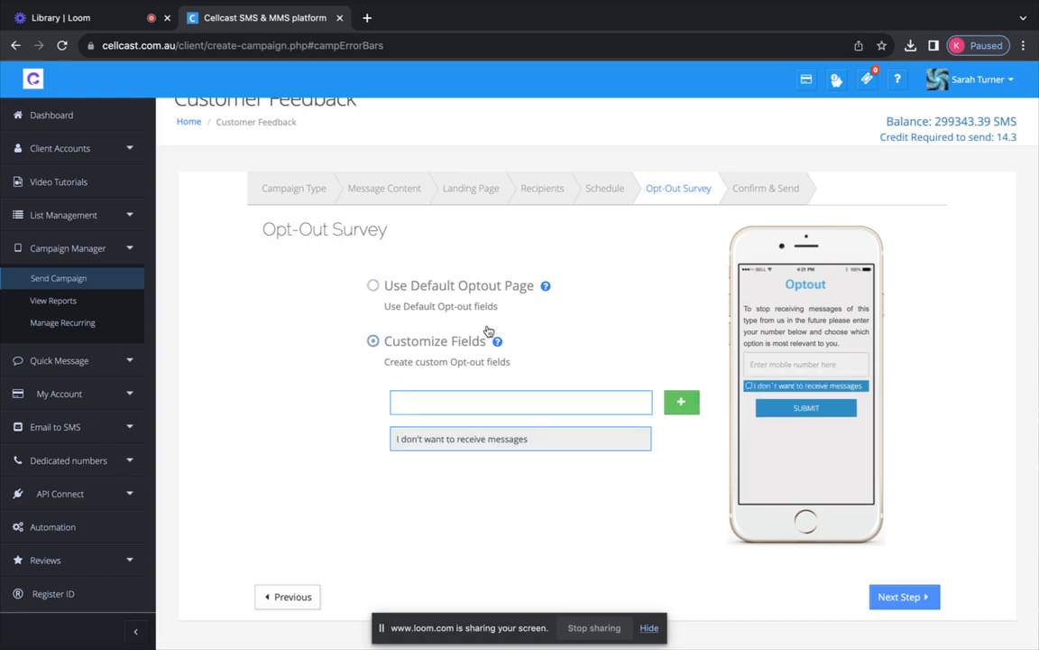
left_click(513, 398)
type("No longer in the area")
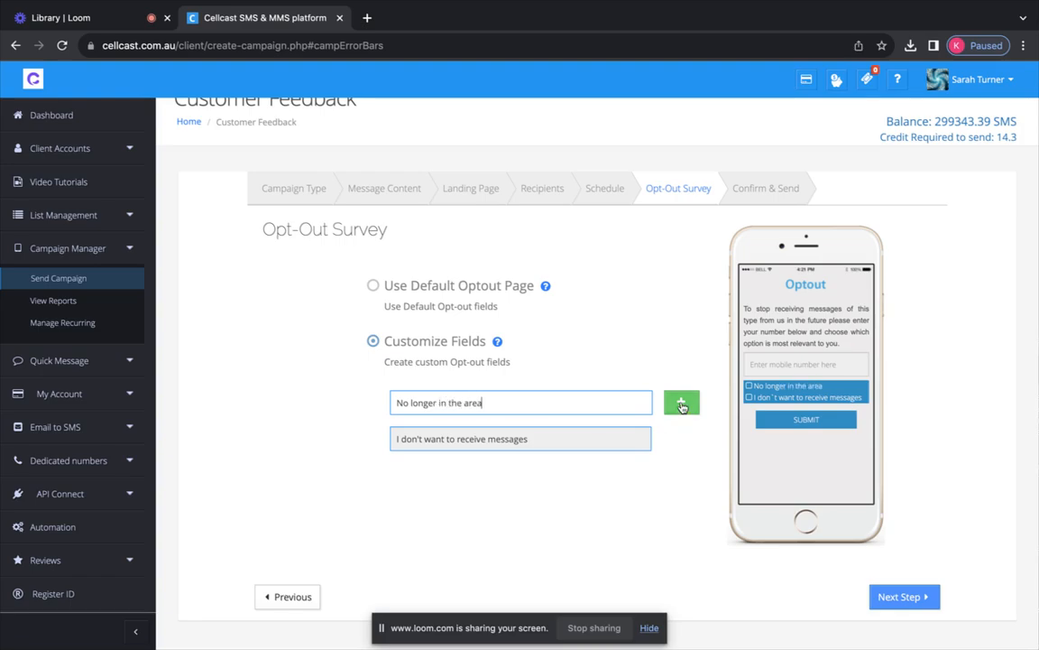
left_click(681, 402)
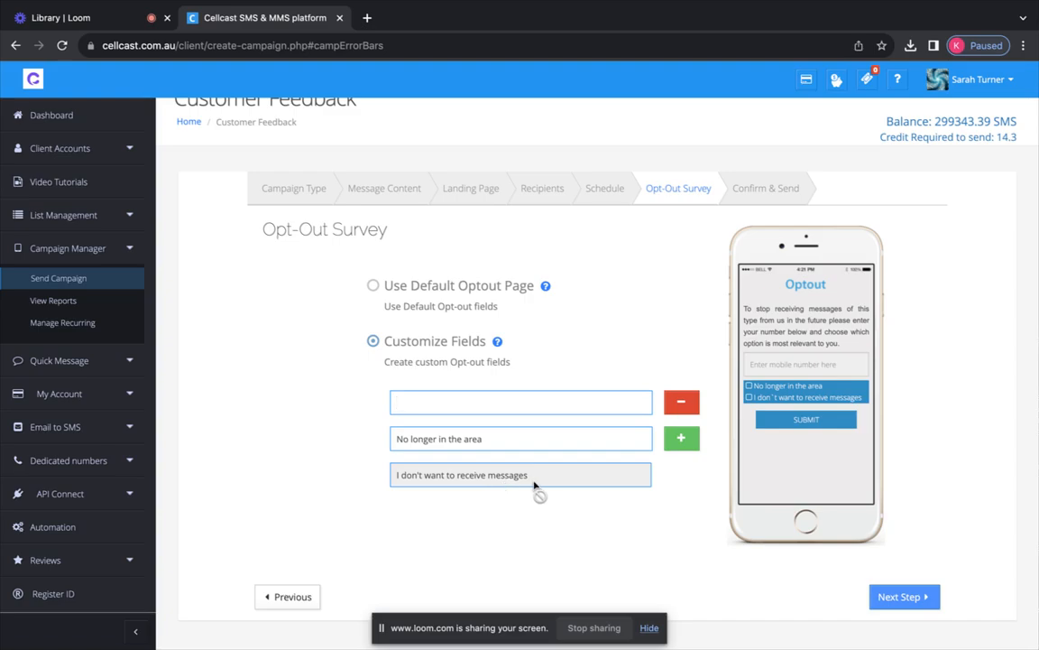
left_click(374, 289)
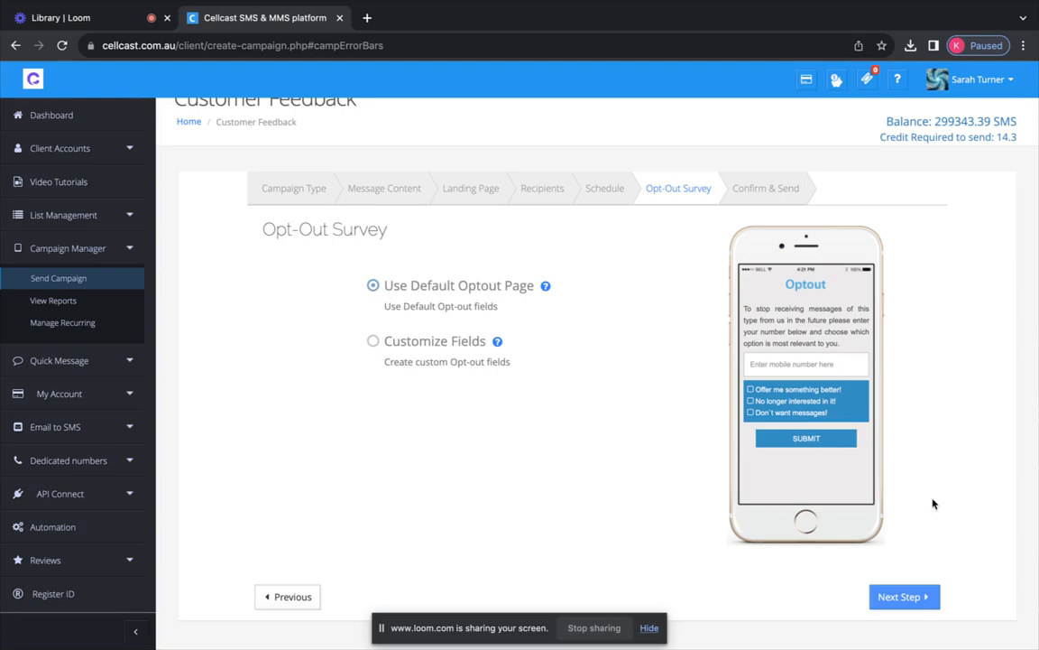
Continue to the campaign summary, review its details, and confirm and schedule the campaign
left_click(923, 598)
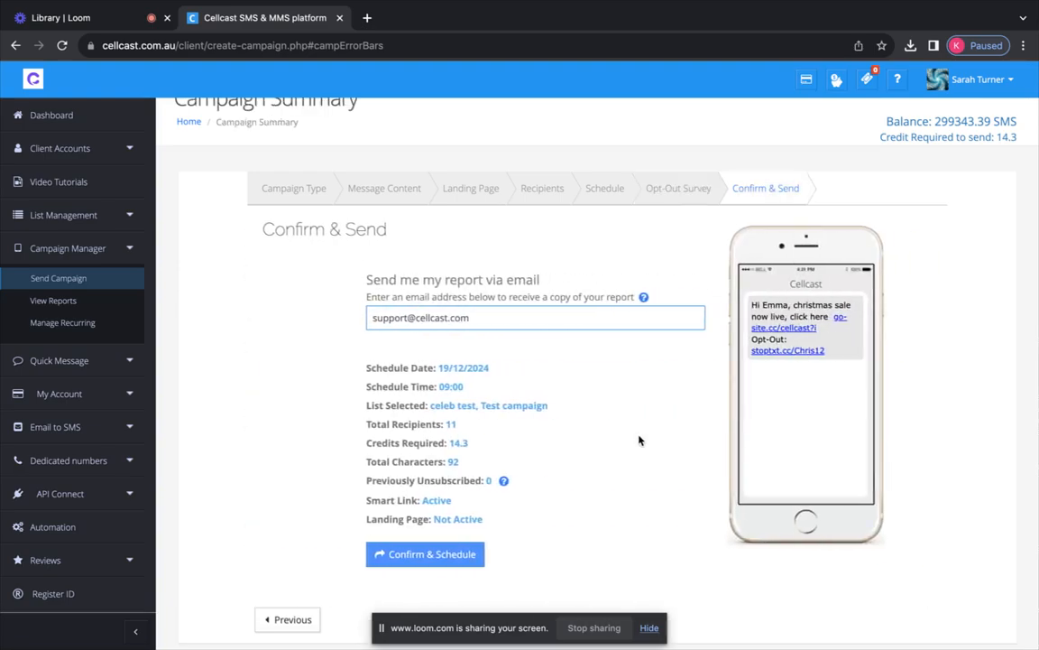
scroll(508, 506, "down", 1)
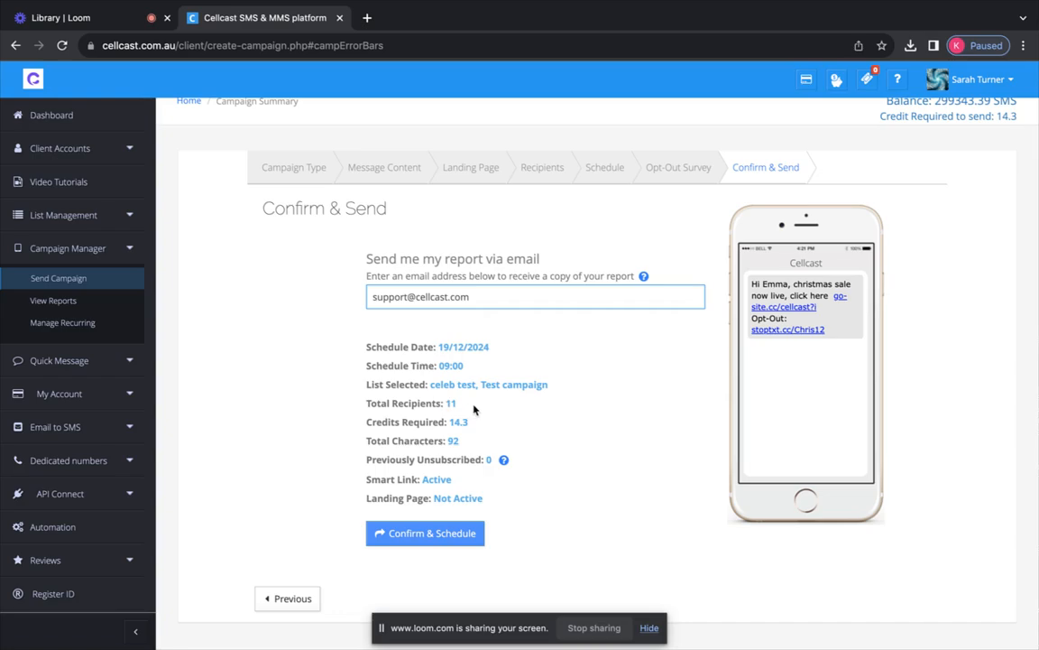
scroll(473, 410, "down", 1)
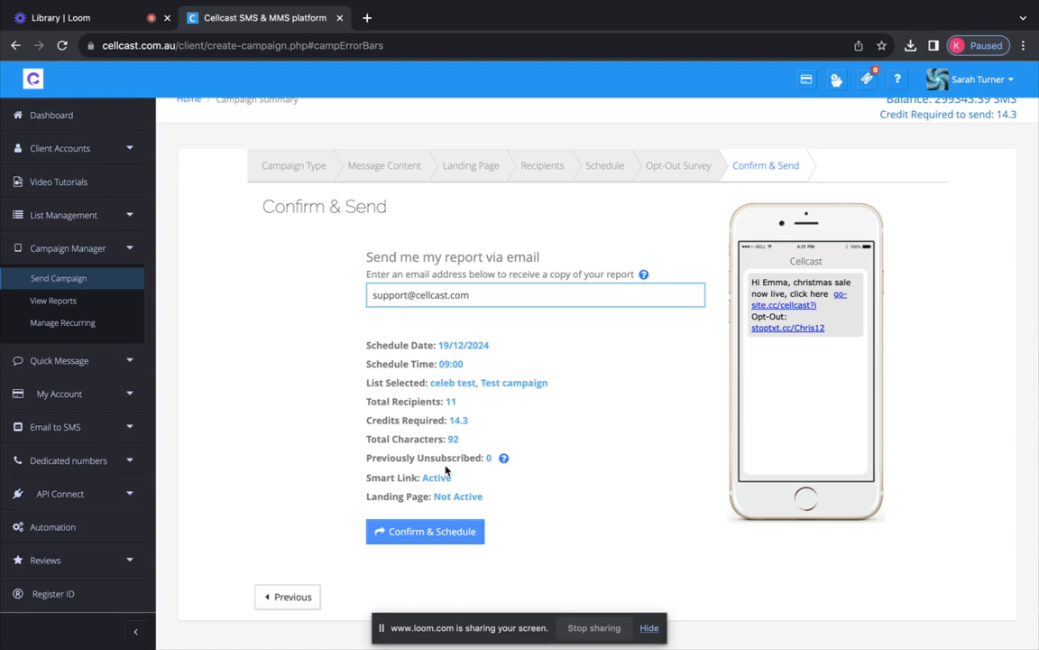
mouse_move(504, 461)
left_click(429, 531)
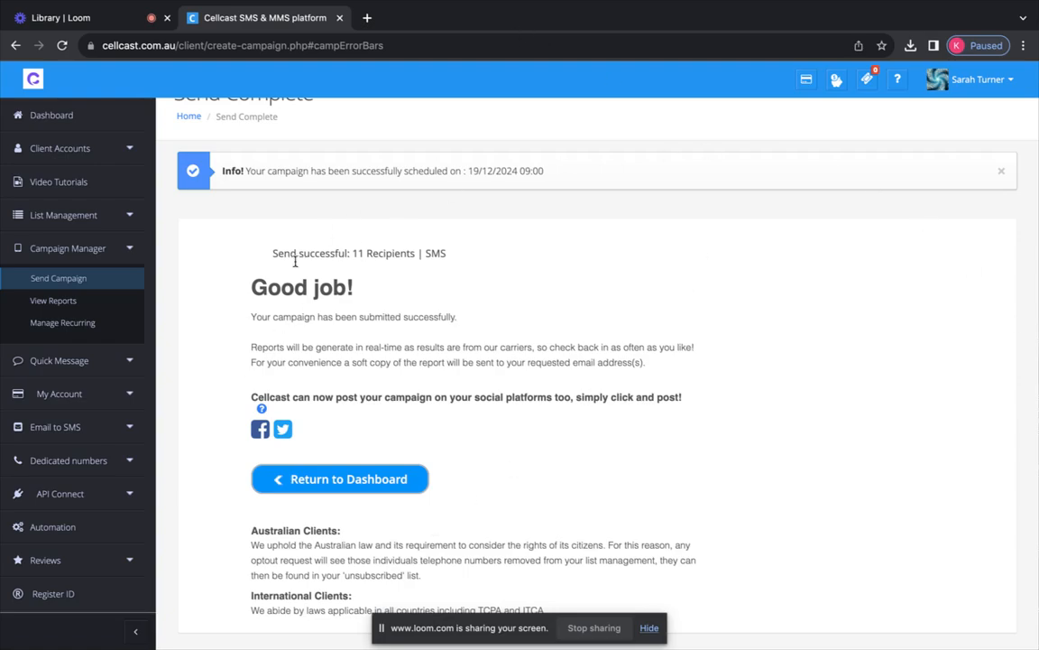
scroll(670, 219, "down", 1)
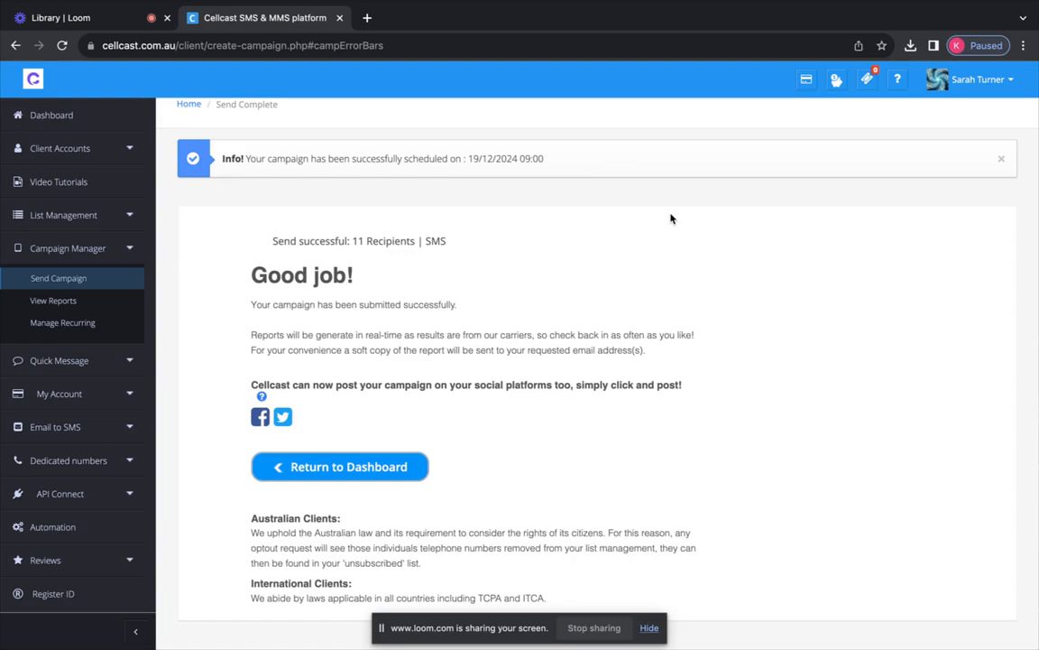
Open the campaign reports and check the schedule editing dialog of the "Christmas special" campaign without saving changes
left_click(45, 302)
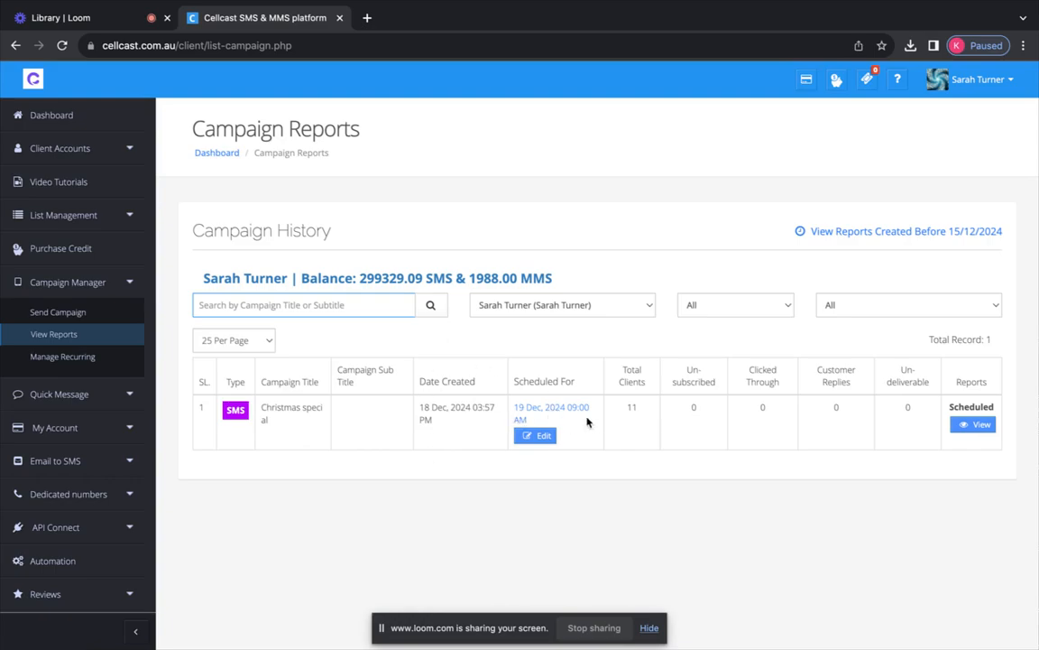
left_click(542, 436)
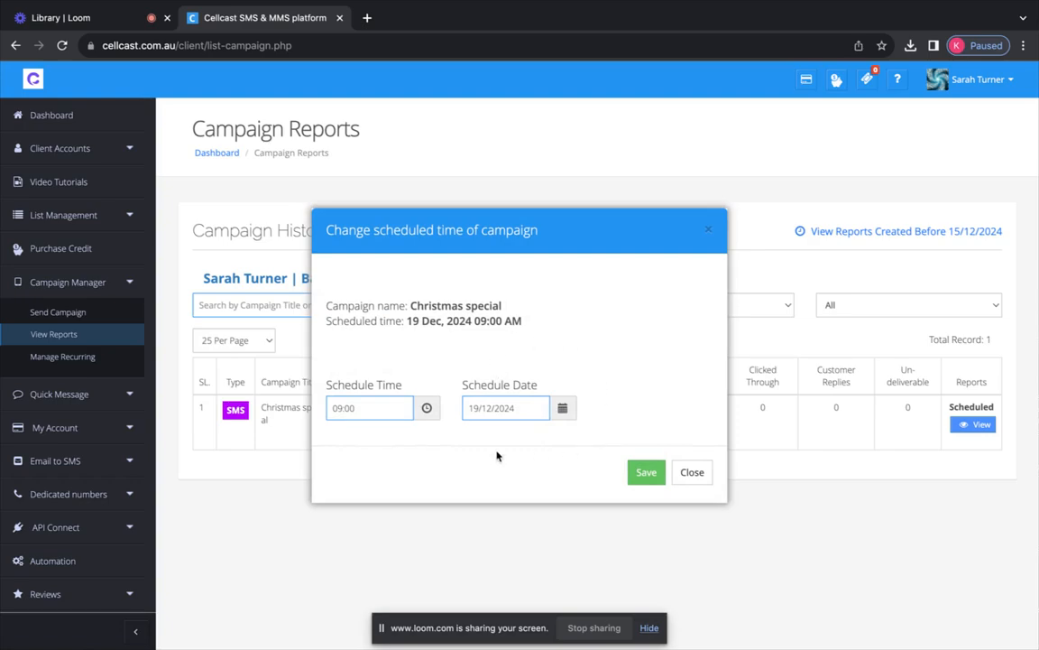
left_click(693, 472)
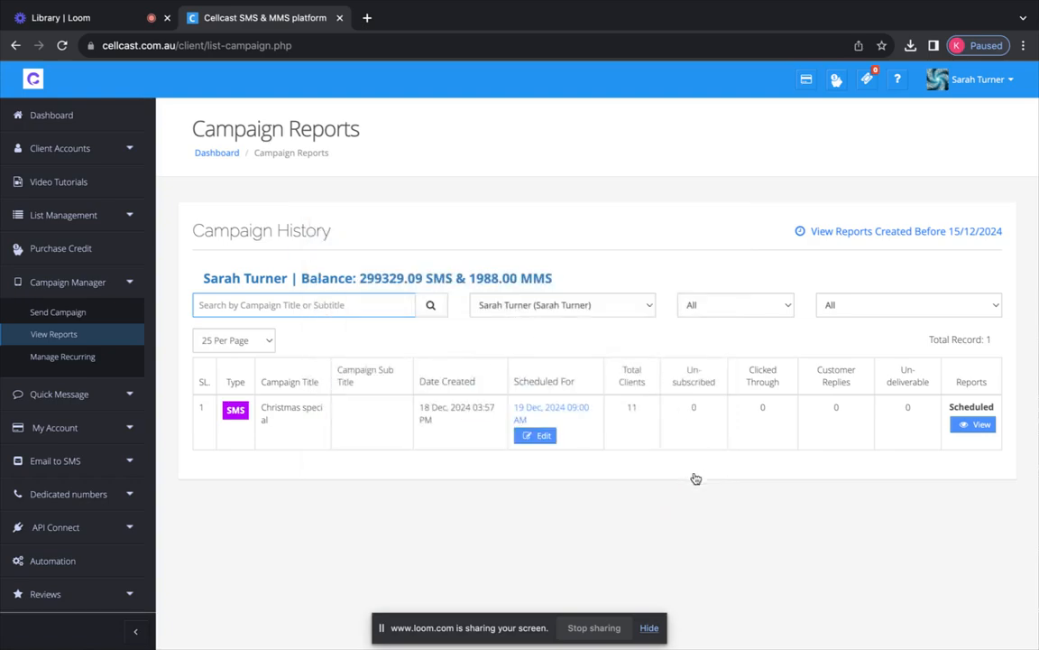
Open the overview report of the "Christmas special" campaign and examine its campaign results
left_click(975, 429)
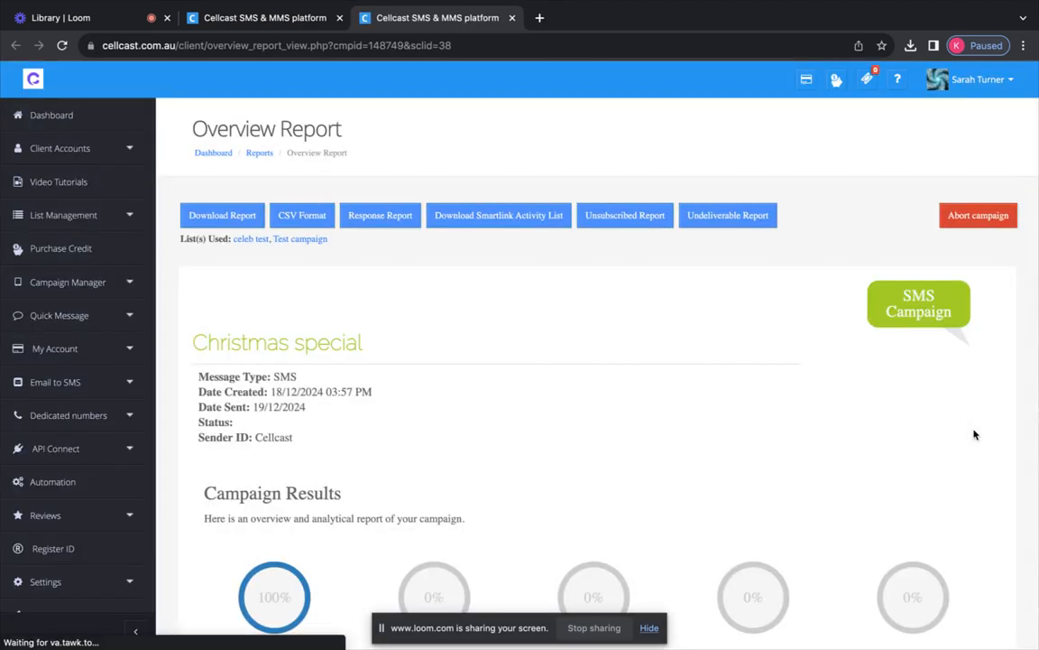
scroll(974, 435, "down", 1)
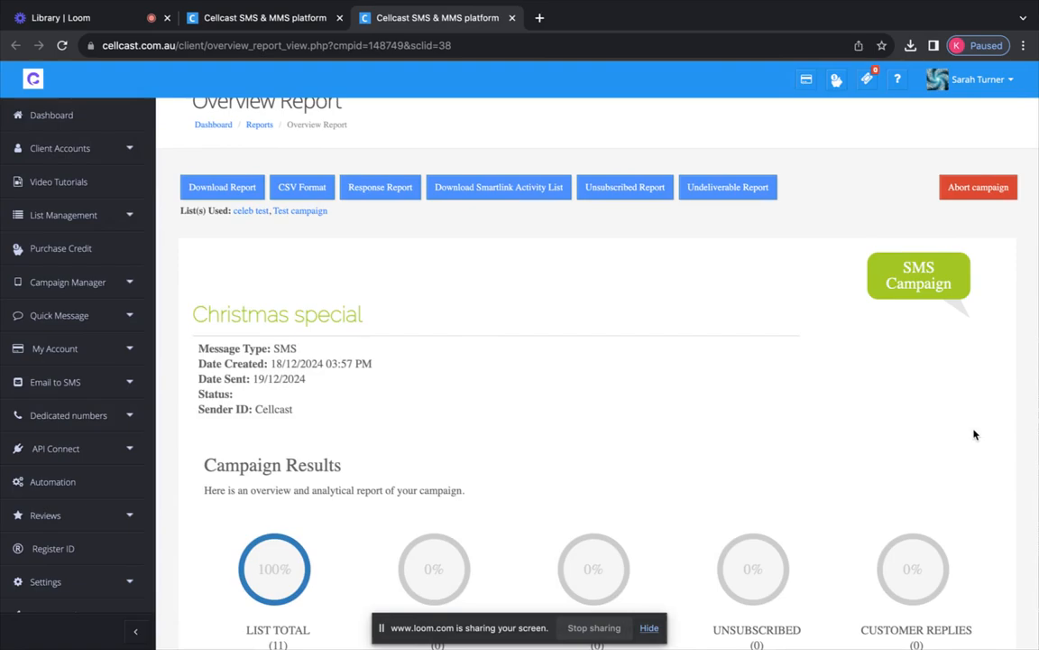
scroll(975, 434, "down", 3)
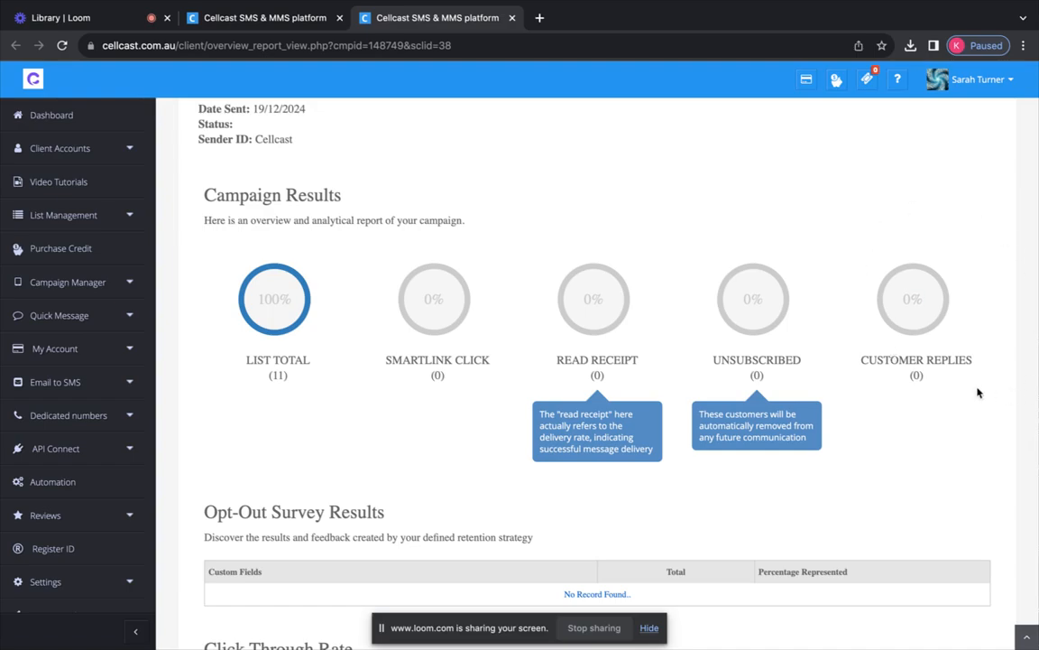
Examine the campaign report's opt-out survey results, click through rate, message preview, customer replies and survey unsubscribes, and return to its overview
scroll(929, 392, "down", 5)
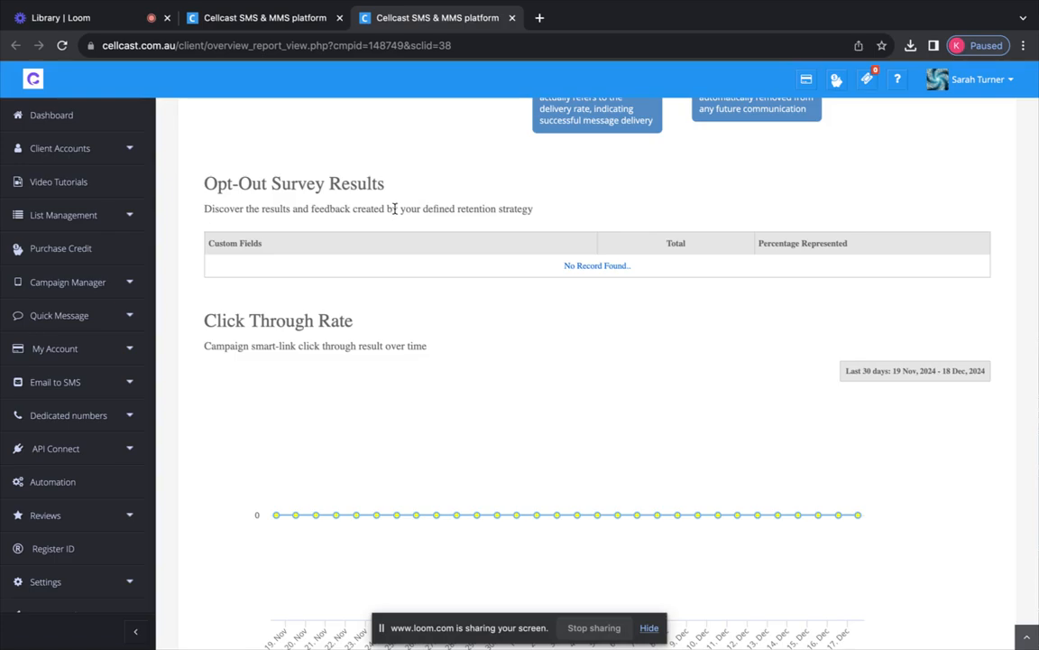
scroll(680, 379, "down", 5)
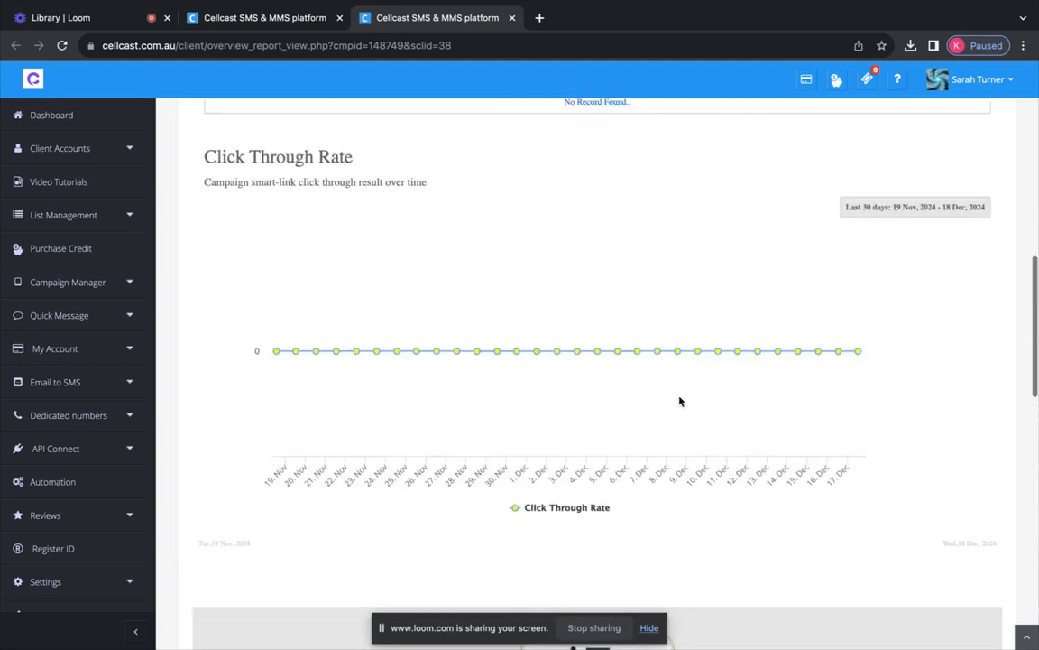
scroll(680, 401, "down", 1)
scroll(680, 401, "down", 3)
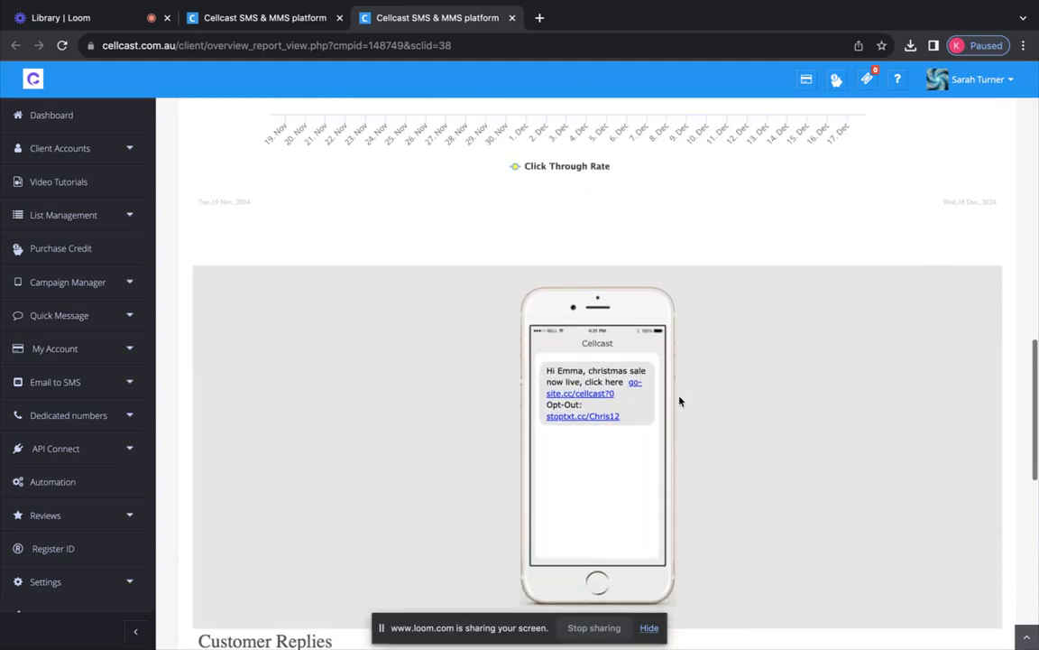
scroll(681, 401, "down", 1)
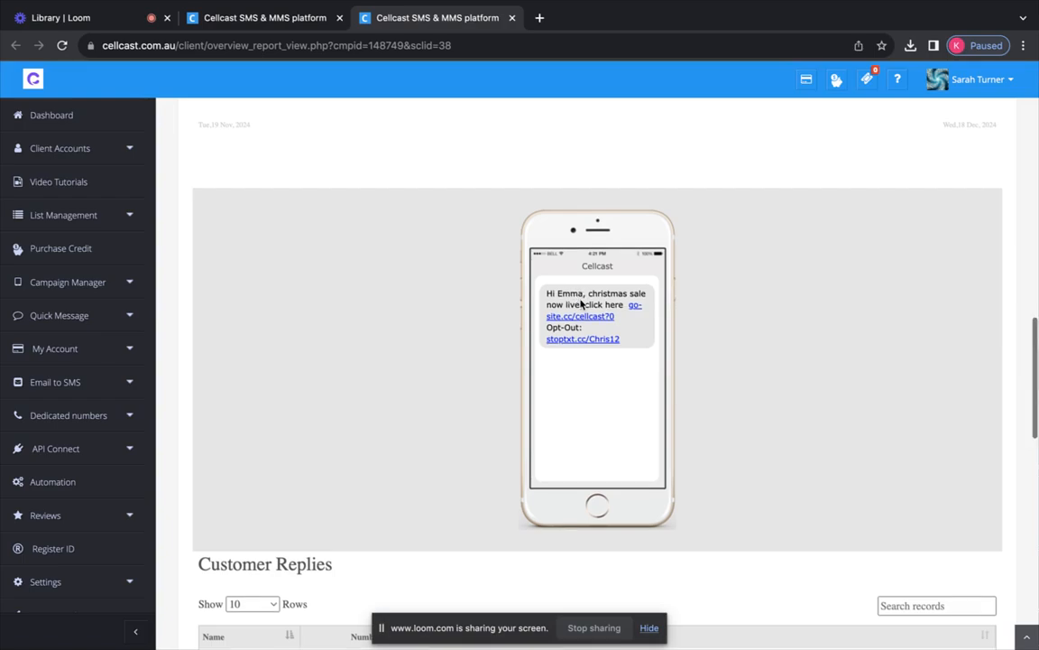
scroll(577, 305, "down", 2)
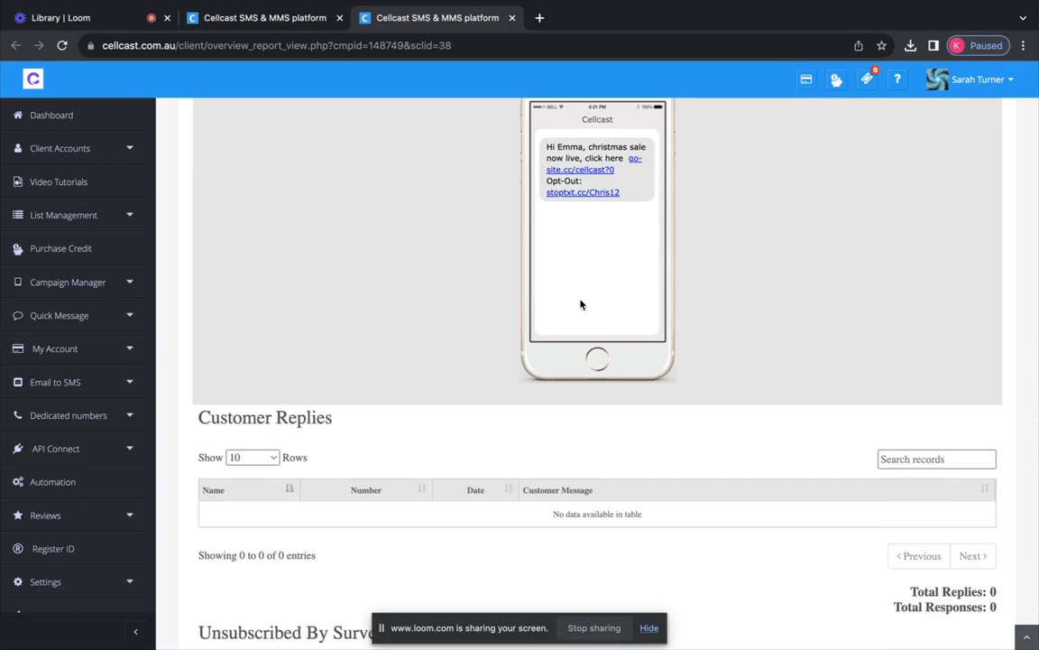
scroll(581, 305, "down", 5)
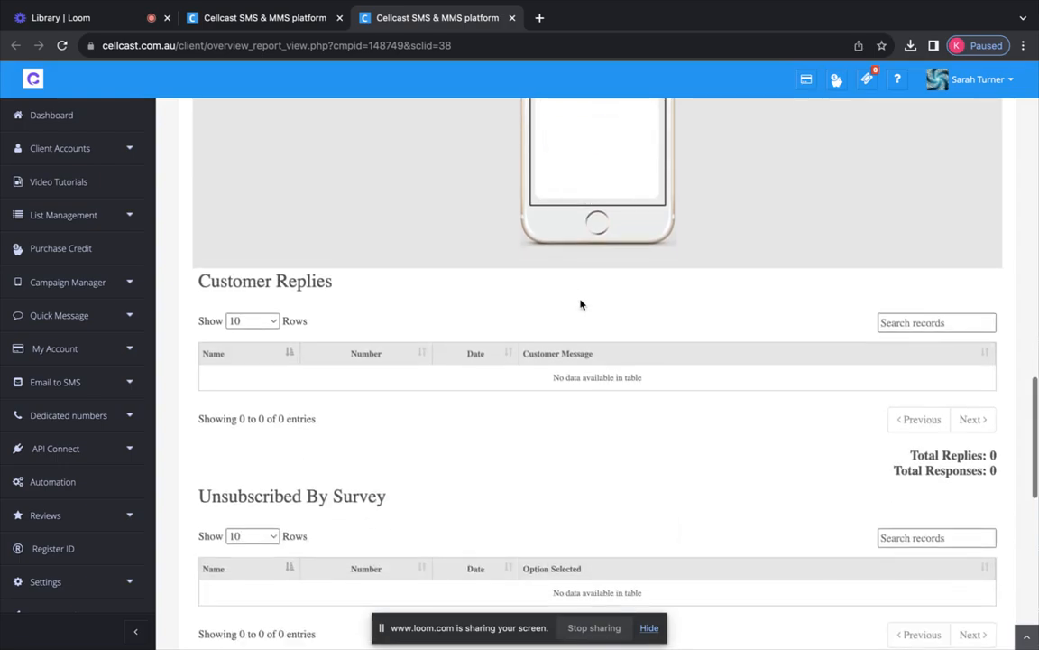
scroll(581, 305, "down", 3)
scroll(581, 305, "up", 14)
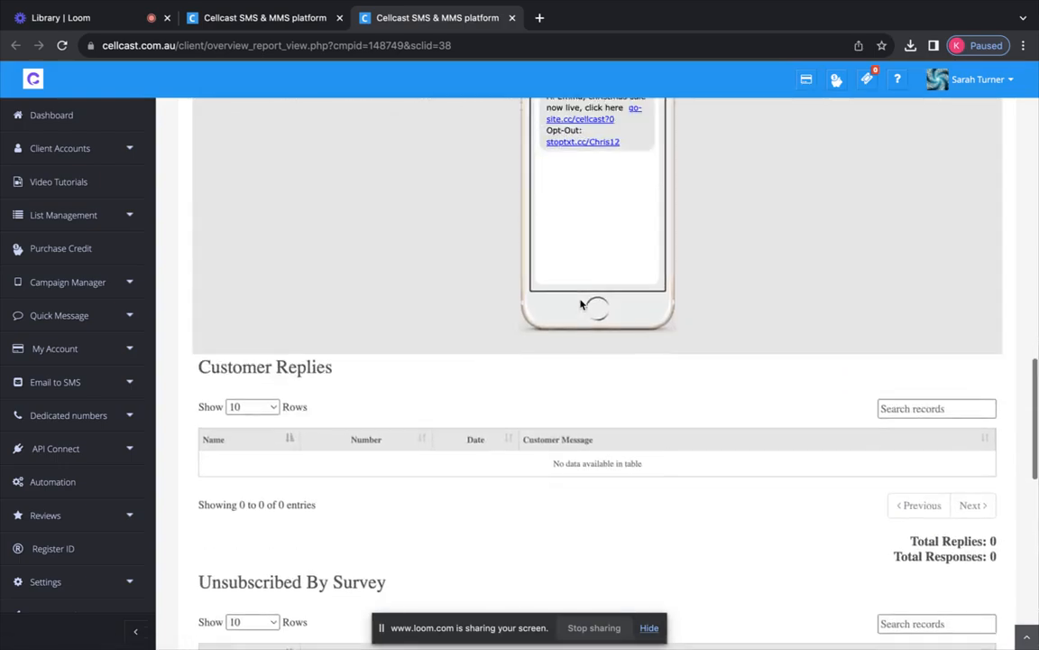
scroll(581, 305, "up", 7)
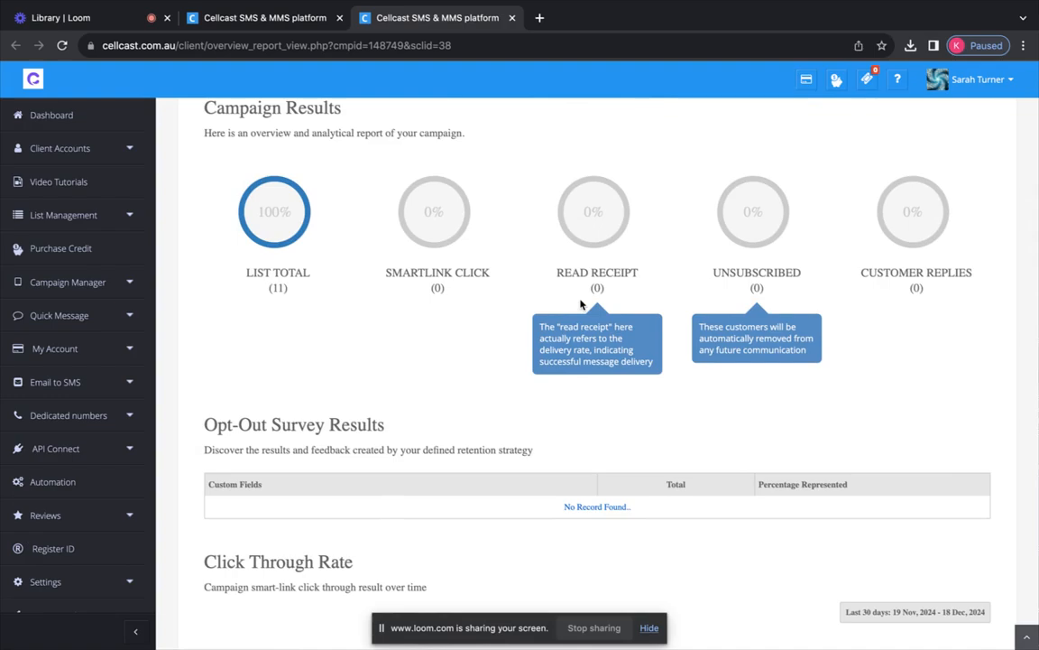
scroll(581, 305, "up", 2)
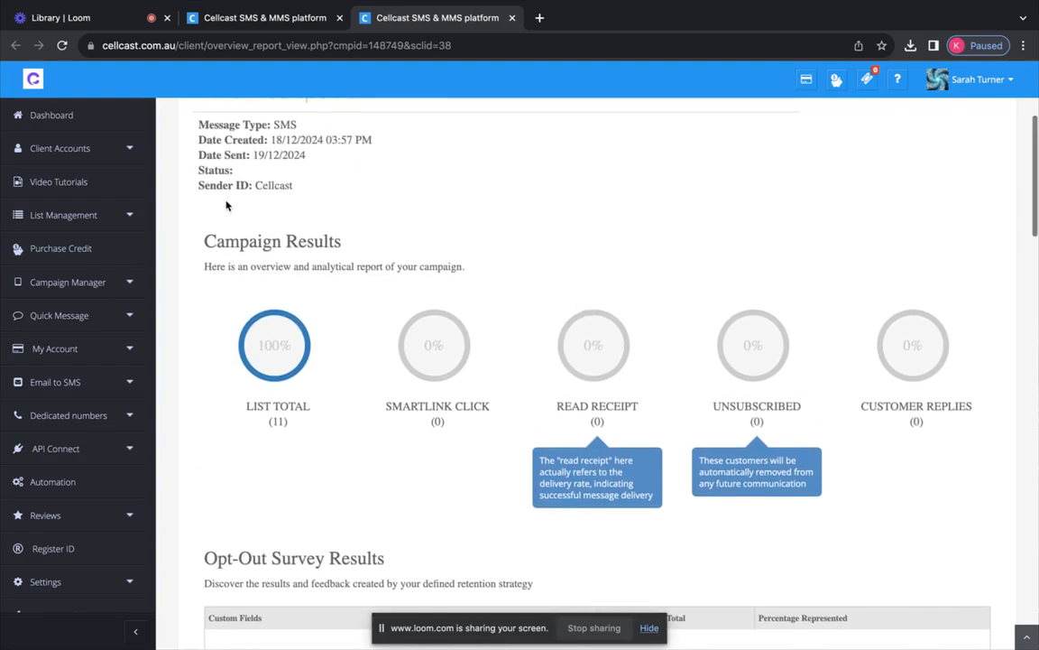
Return to the campaign reports list and view the archived campaign history
left_click(79, 283)
left_click(95, 336)
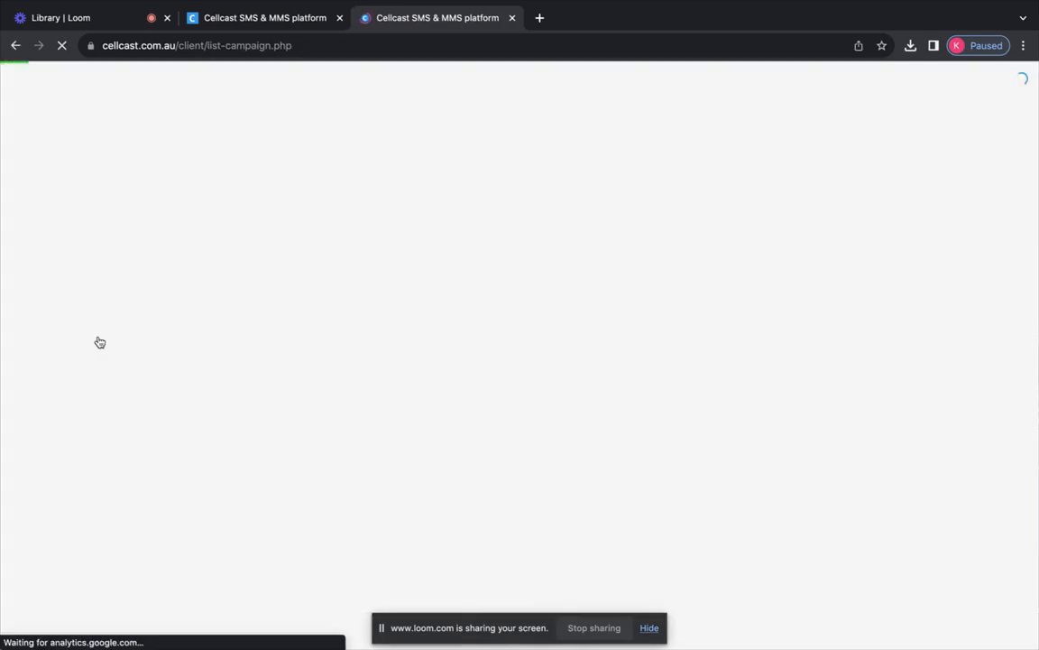
left_click(852, 231)
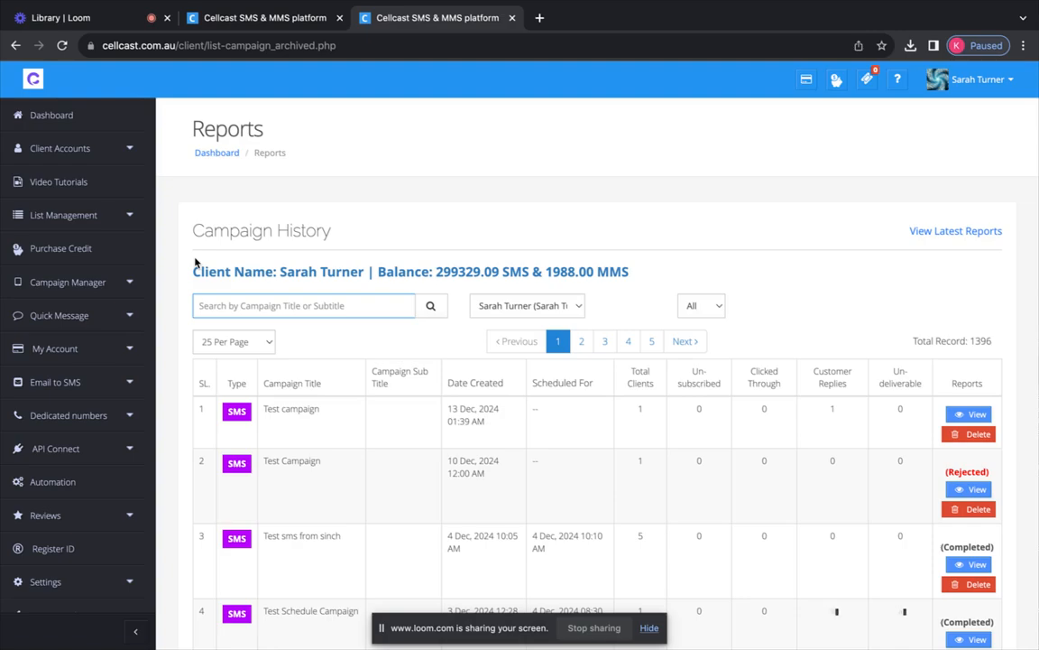
Open the form for sending a quick SMS message
left_click(40, 320)
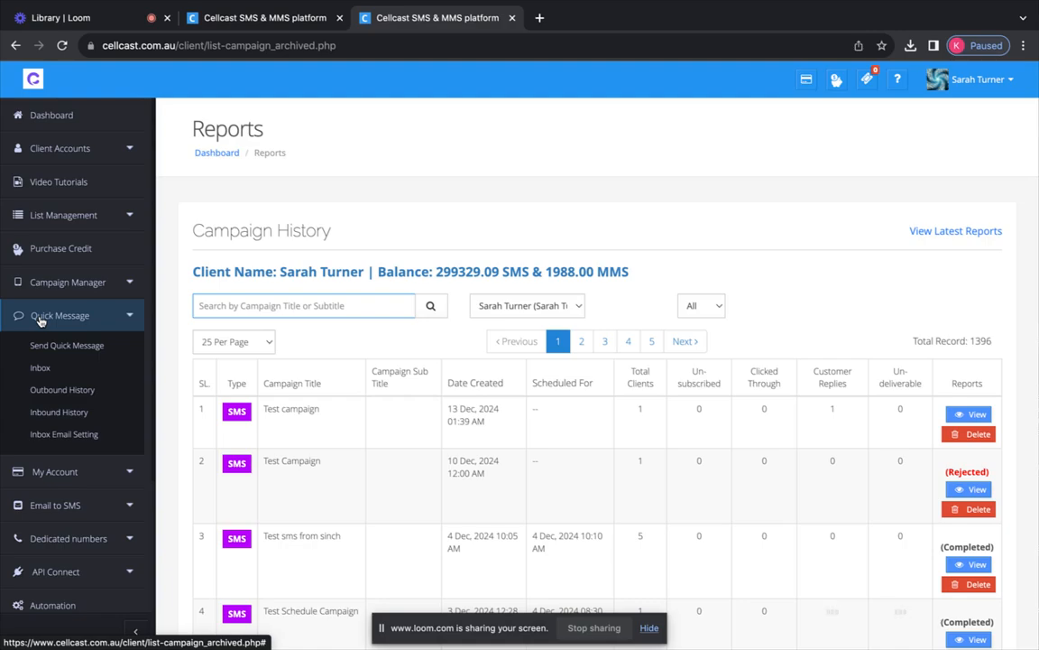
left_click(90, 352)
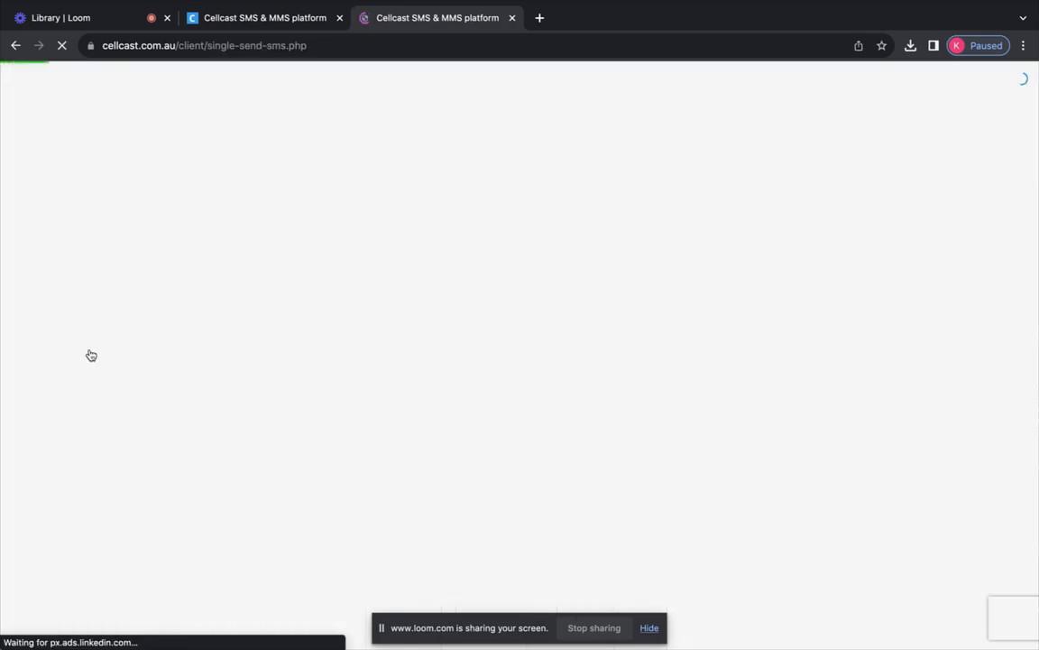
scroll(471, 379, "down", 1)
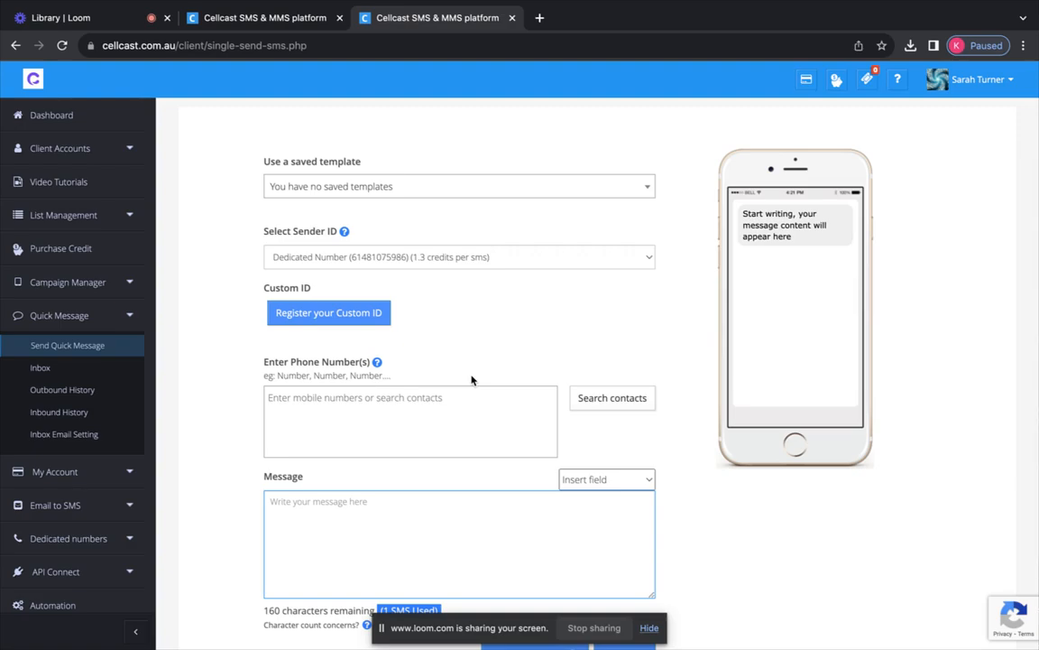
Check the saved templates without choosing one and set the quick message's sender ID to the custom ID "Cellcast"
left_click(307, 180)
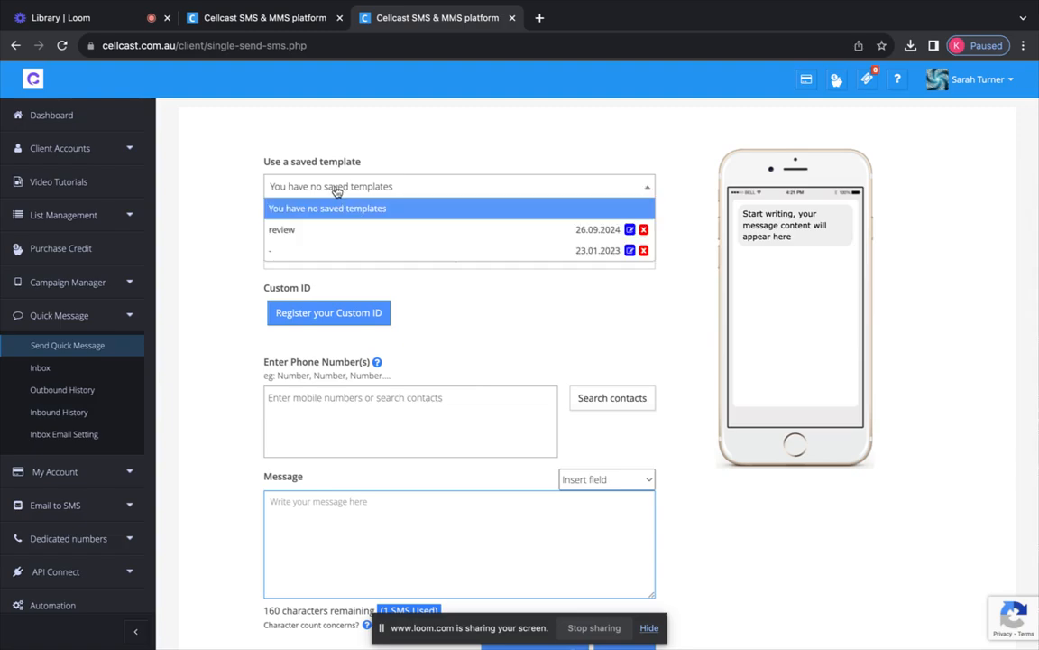
left_click(600, 201)
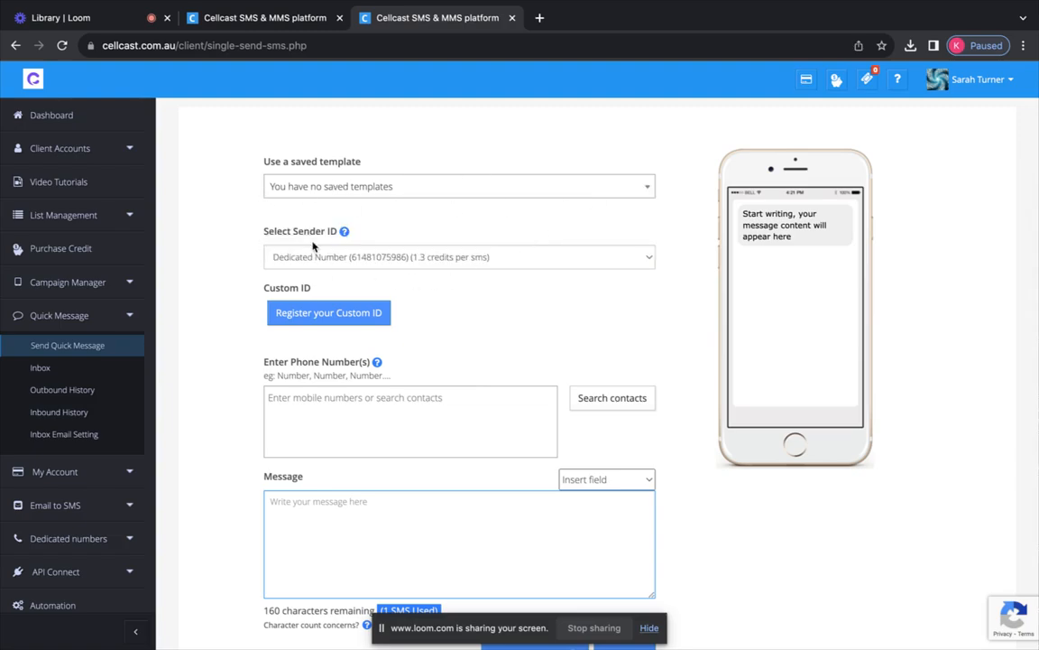
left_click(487, 257)
left_click(528, 271)
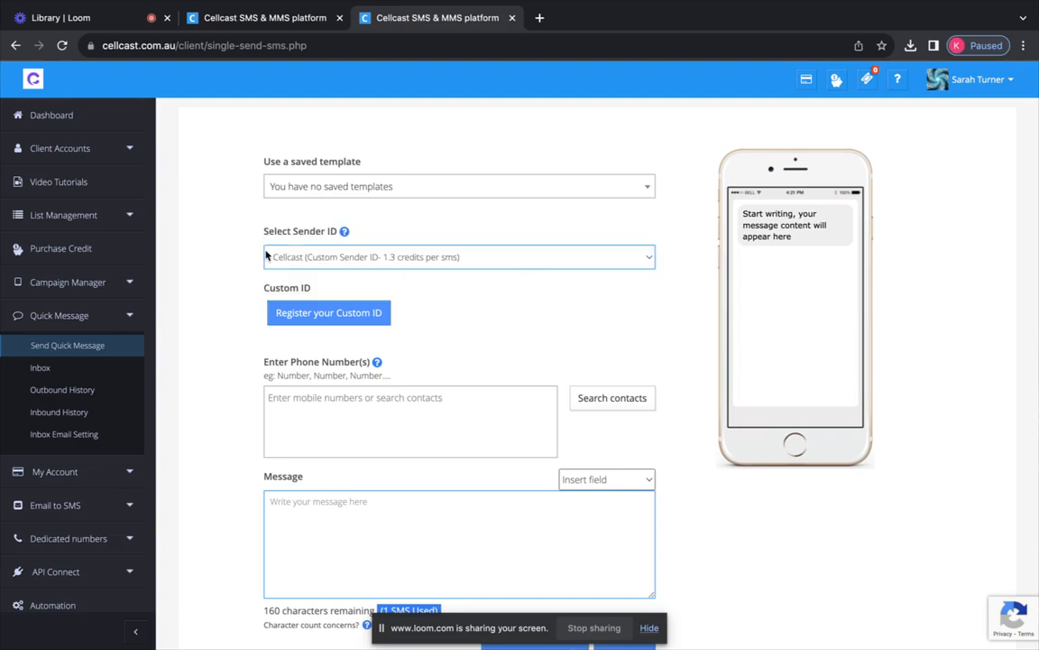
Check the phone number and message fields and the personalisation fields available for insertion, without entering anything
scroll(511, 266, "down", 1)
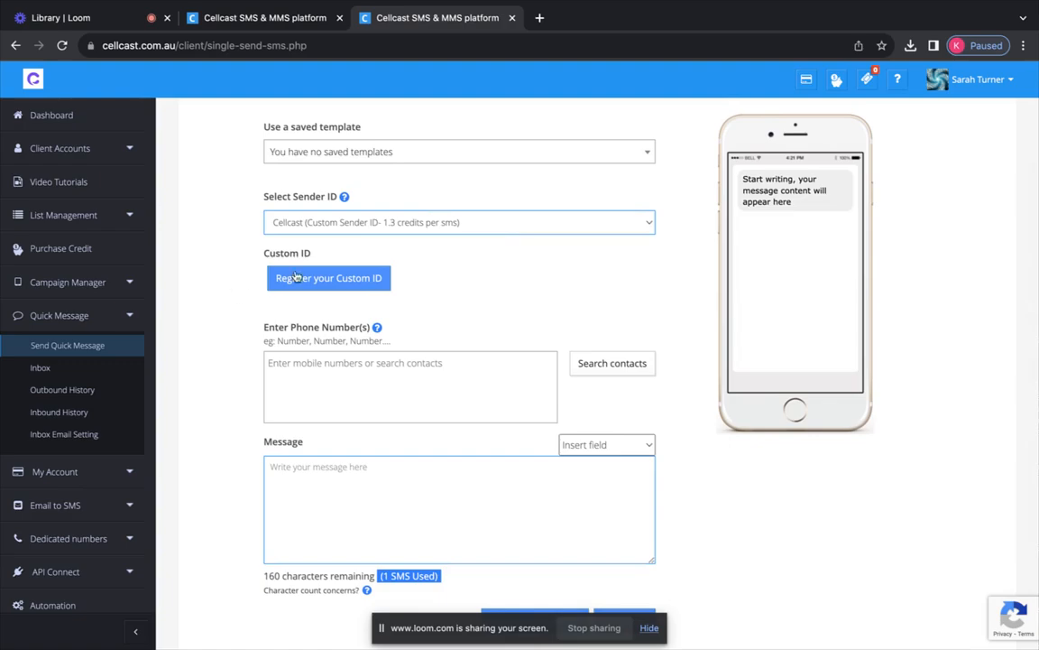
scroll(457, 290, "down", 2)
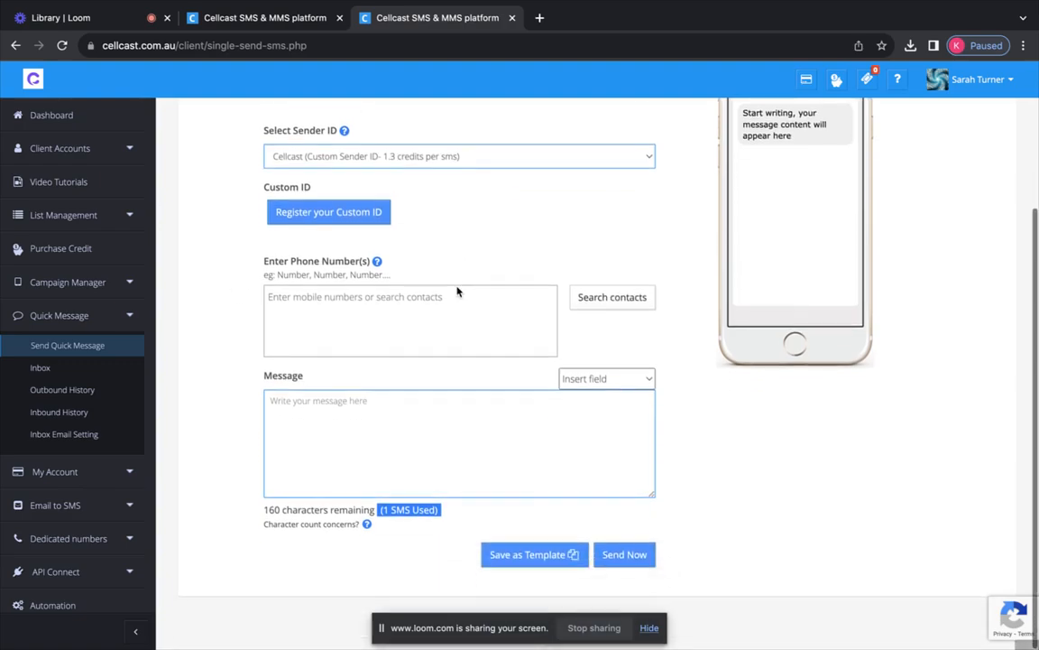
left_click(327, 306)
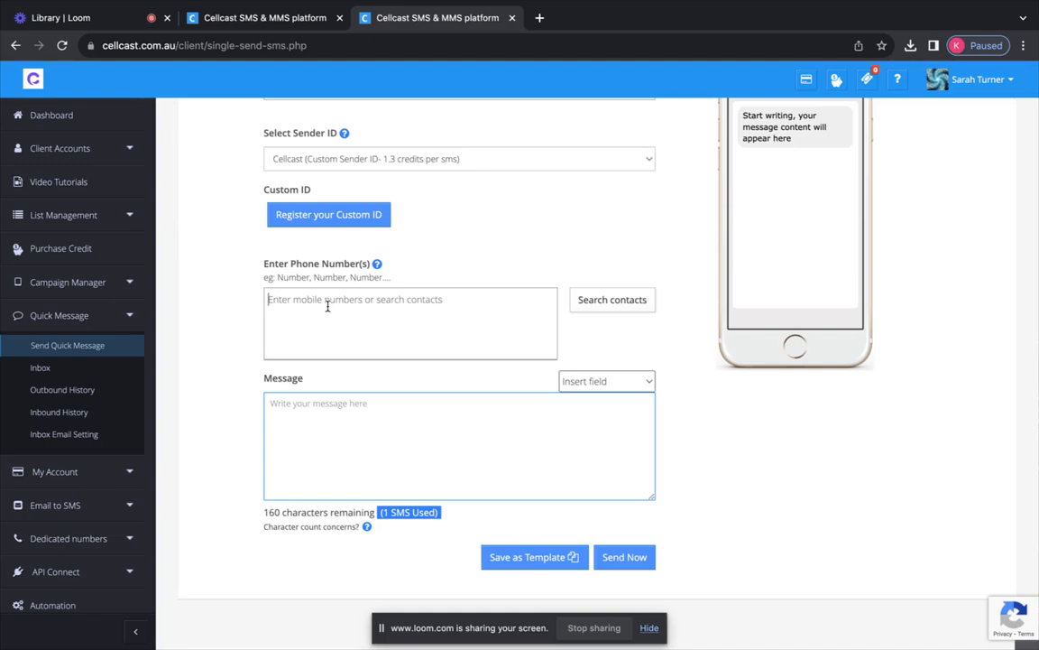
left_click(326, 456)
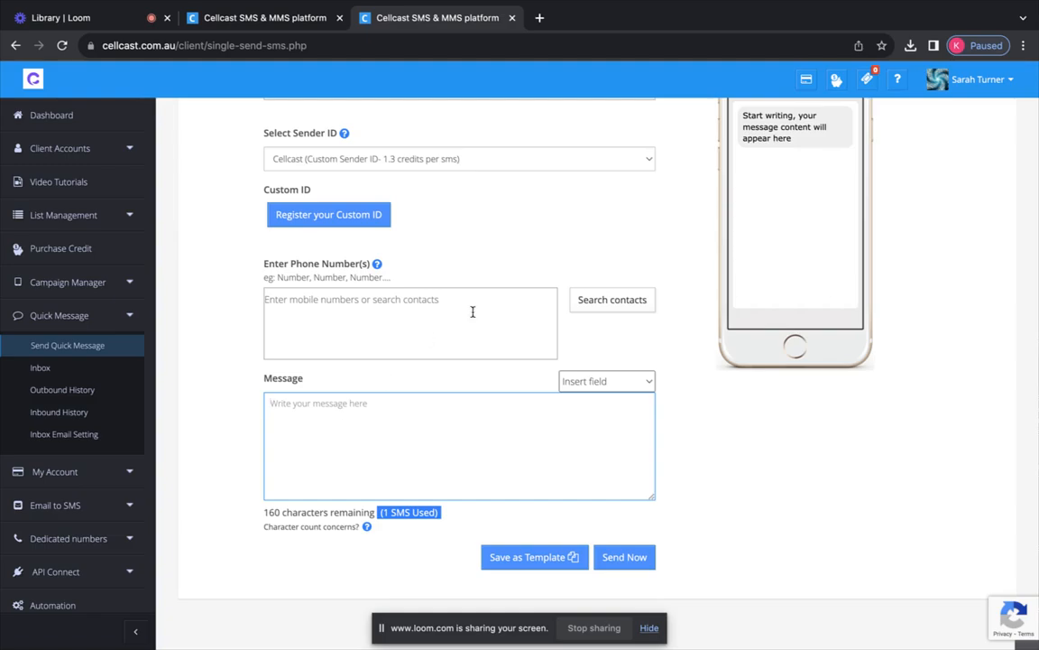
left_click(605, 387)
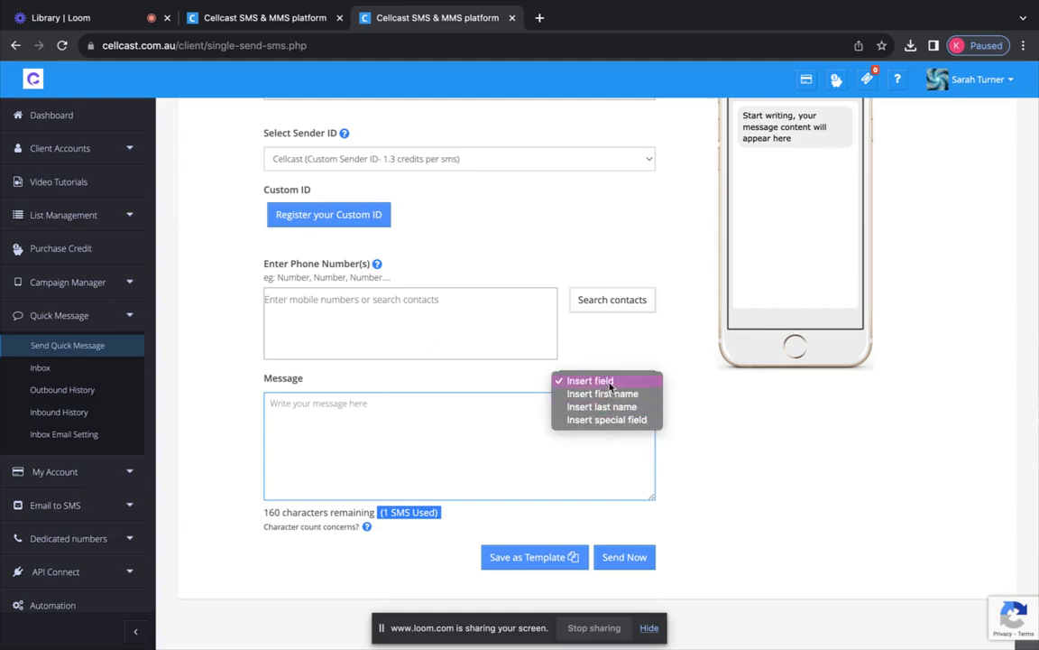
left_click(408, 437)
Open the outbound history of quick messages
scroll(408, 437, "up", 3)
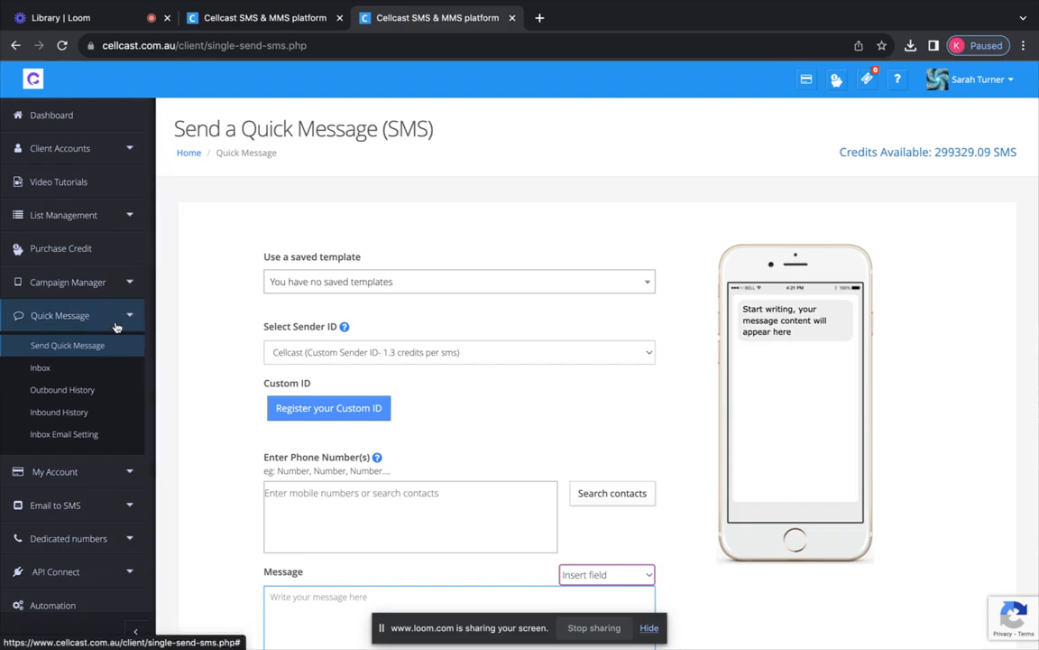
left_click(108, 390)
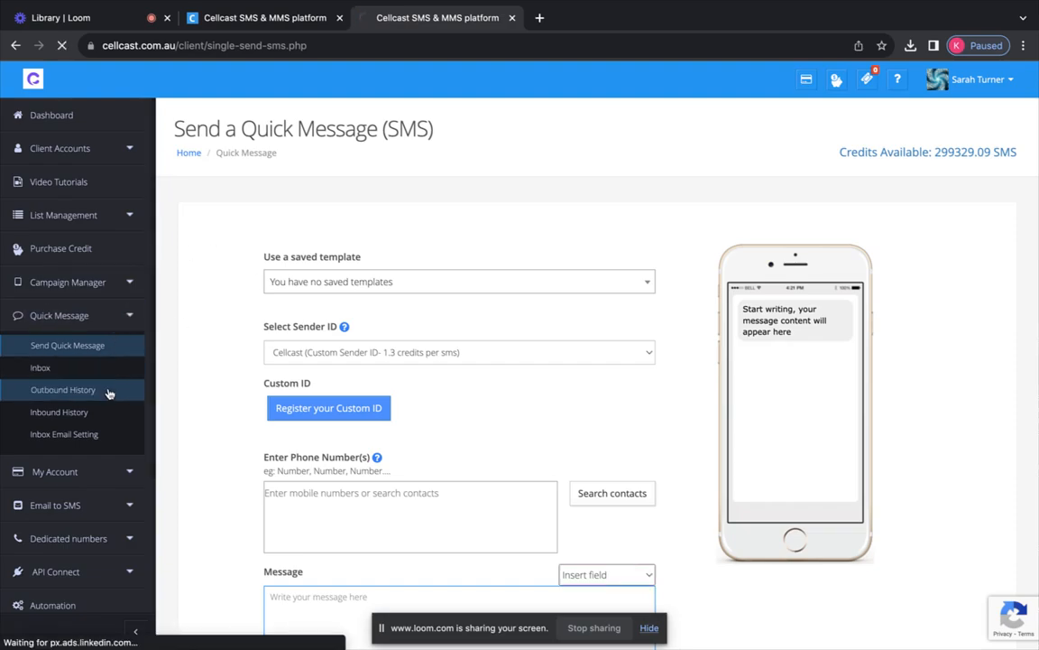